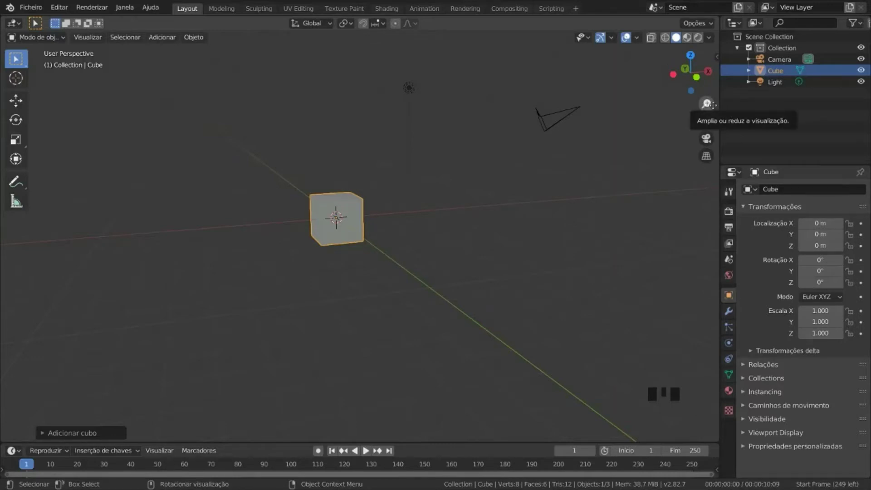
# Step: Zoom in and out on the cube and pan the viewport around it
pyautogui.moveTo(707, 104); pyautogui.dragTo(707, 82)
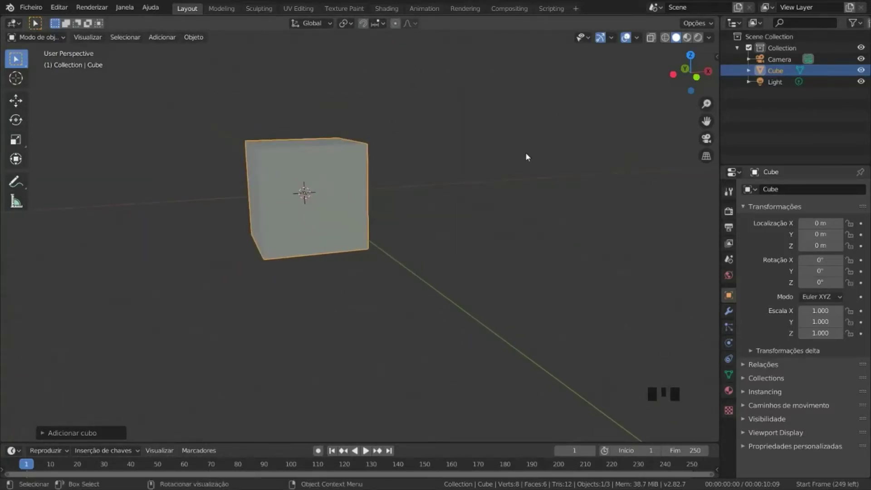
pyautogui.scroll(-5, 531, 149)
pyautogui.scroll(5, 530, 150)
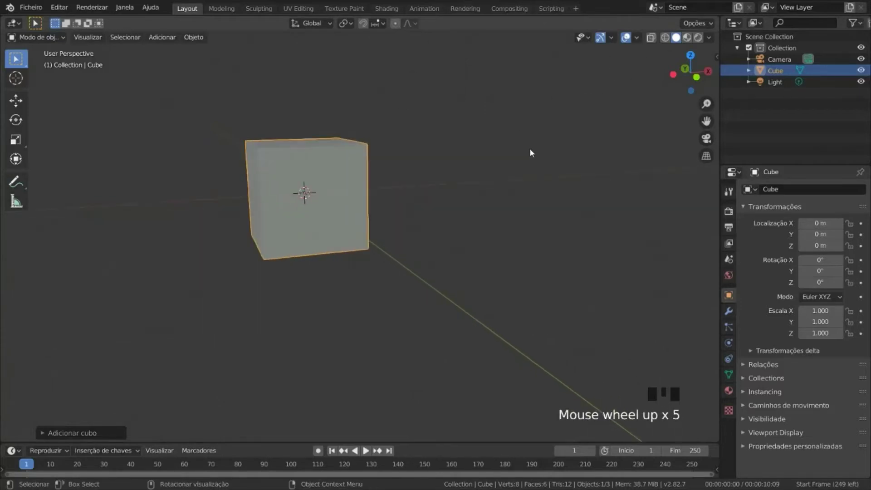
pyautogui.scroll(-6, 529, 155)
pyautogui.scroll(-3, 529, 158)
pyautogui.scroll(14, 528, 159)
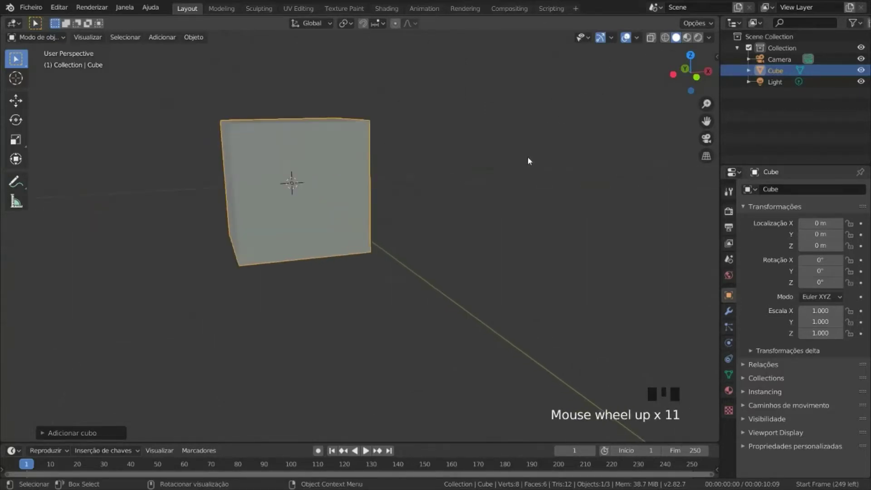
pyautogui.scroll(-8, 528, 159)
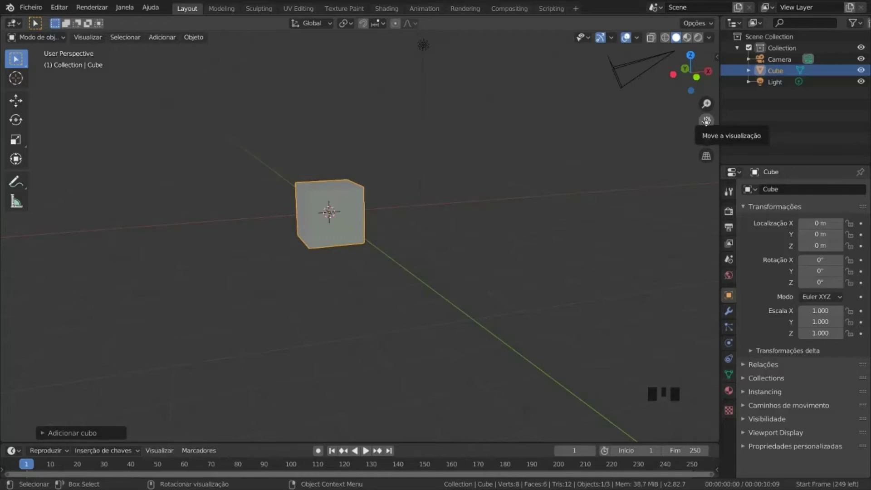
pyautogui.moveTo(706, 121); pyautogui.dragTo(758, 96)
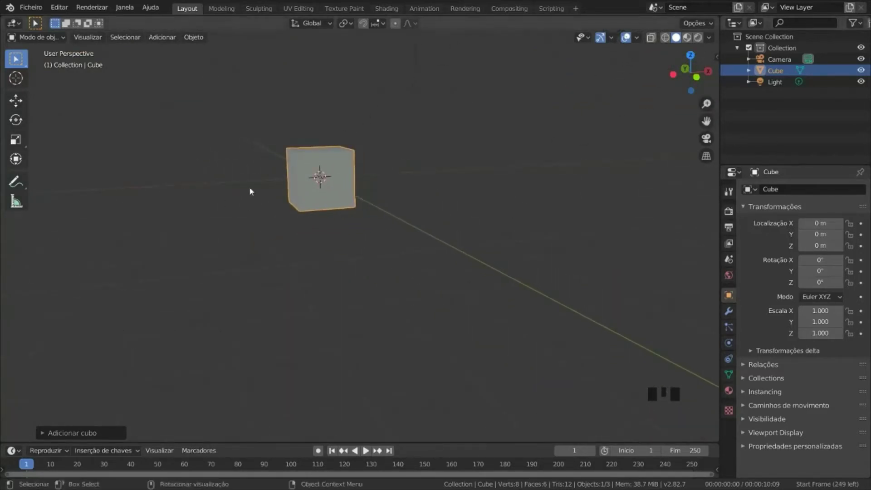
pyautogui.press('shift')
pyautogui.keyDown('shift'); pyautogui.moveTo(344, 195); pyautogui.dragTo(334, 253, button='middle'); pyautogui.keyUp('shift')
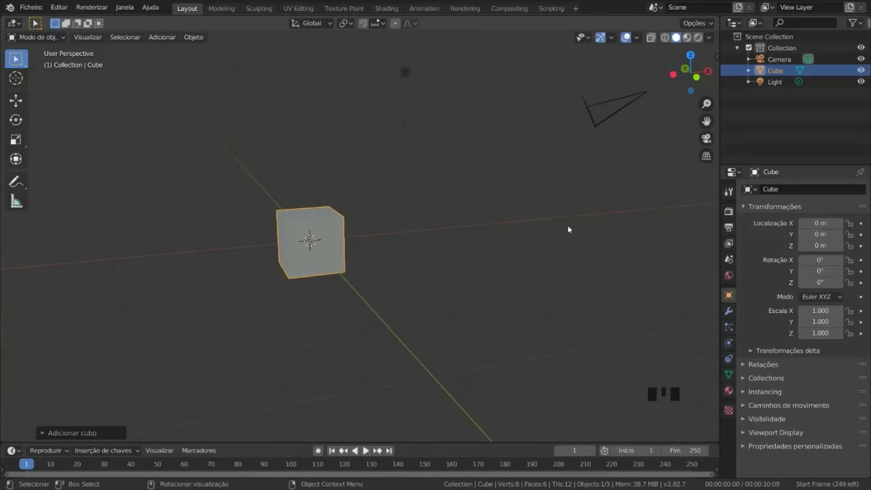
# Step: Delete the default cube and add a monkey (Macaco) mesh in its place
pyautogui.press('Delete')
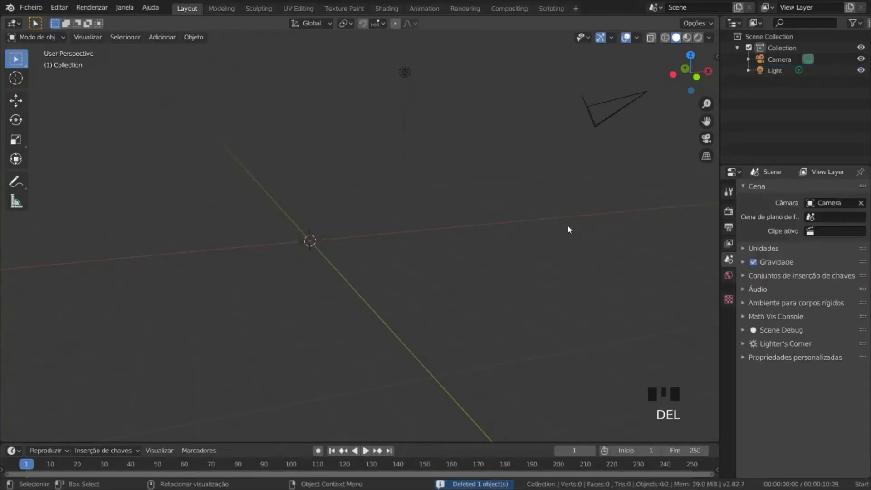
pyautogui.hotkey('shift', 'a')
pyautogui.moveTo(568, 226)
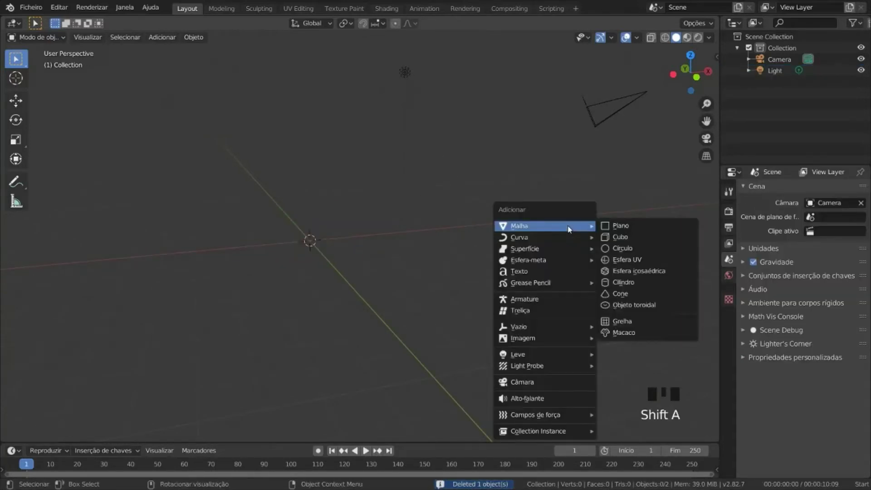
pyautogui.click(624, 333)
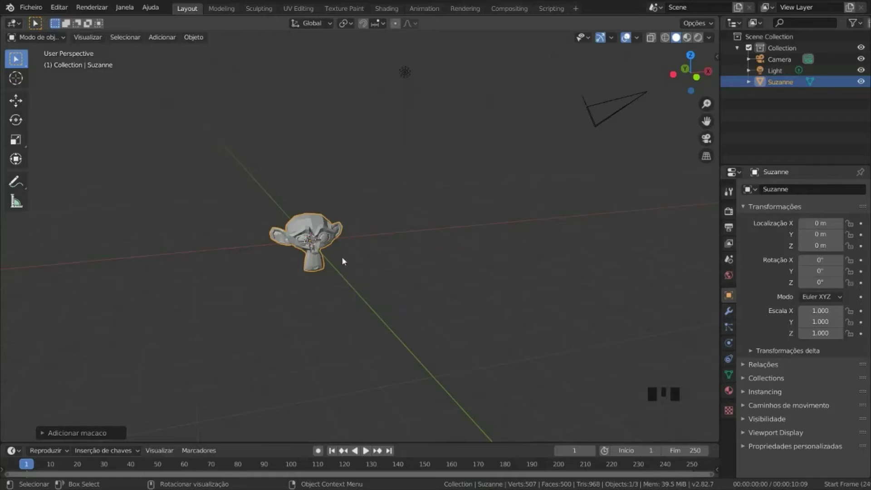
# Step: Look through the camera and move the monkey outside the camera frame, to about X -3.64 m, Y -1.67 m, Z 3.03 m
pyautogui.moveTo(366, 249)
pyautogui.mouseDown(button='middle')
pyautogui.moveTo(325, 253)
pyautogui.moveTo(343, 219)
pyautogui.moveTo(346, 261)
pyautogui.moveTo(216, 233)
pyautogui.moveTo(132, 230)
pyautogui.moveTo(253, 255)
pyautogui.moveTo(290, 272)
pyautogui.moveTo(323, 313)
pyautogui.moveTo(319, 271)
pyautogui.moveTo(392, 122)
pyautogui.moveTo(330, 278)
pyautogui.moveTo(541, 220)
pyautogui.moveTo(257, 228)
pyautogui.moveTo(367, 232)
pyautogui.moveTo(439, 259)
pyautogui.moveTo(335, 243)
pyautogui.moveTo(355, 269)
pyautogui.moveTo(362, 258)
pyautogui.mouseUp(button='middle')
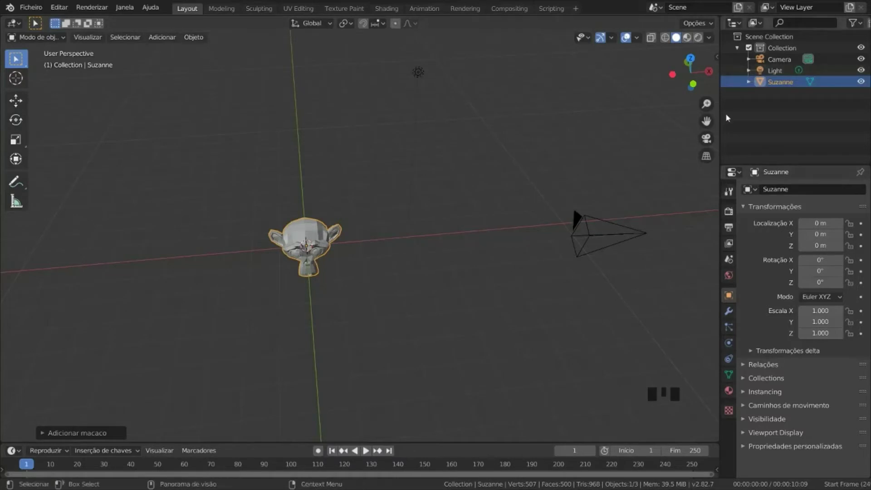
pyautogui.click(706, 138)
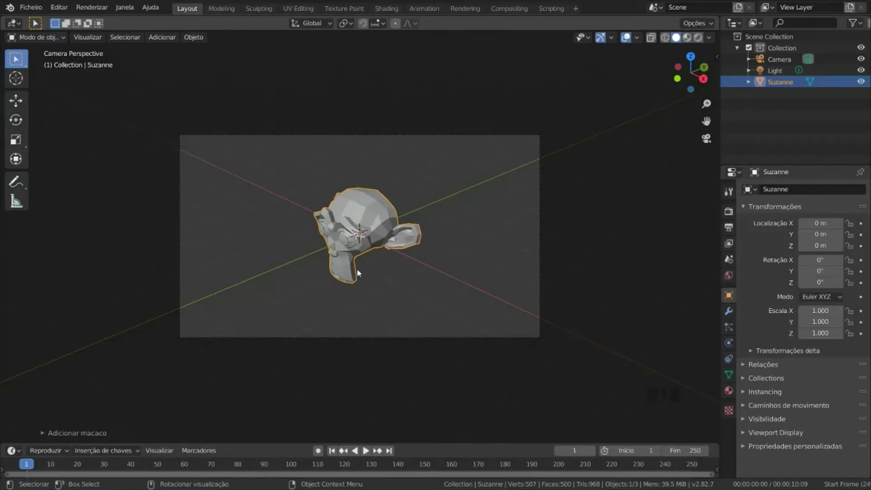
pyautogui.press('g')
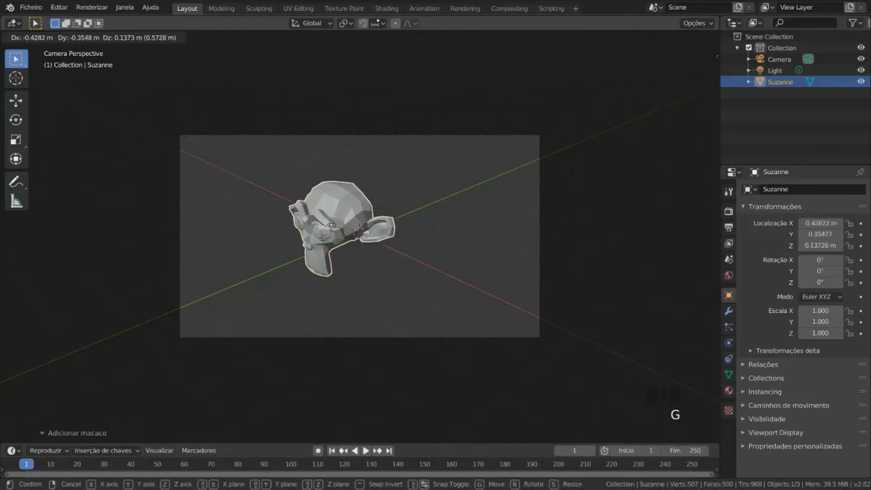
pyautogui.click(213, 95)
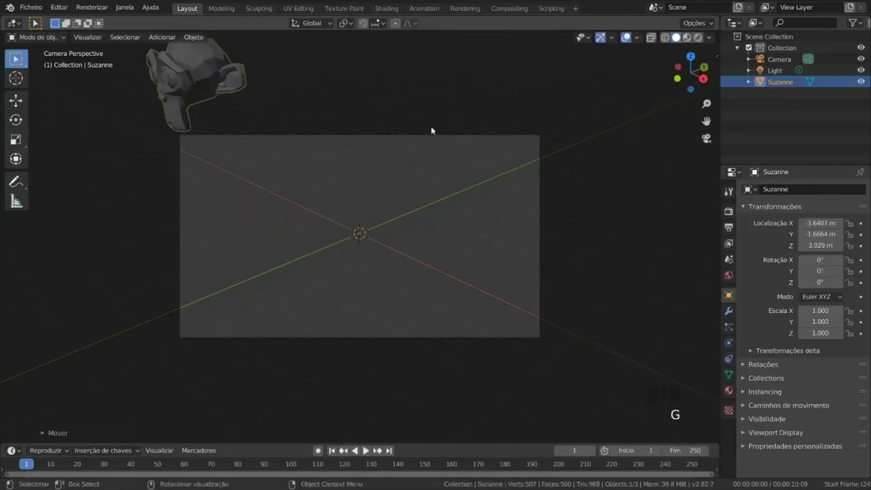
# Step: Render the image with the monkey outside the camera frame, then close the render result
pyautogui.click(95, 8)
pyautogui.click(111, 20)
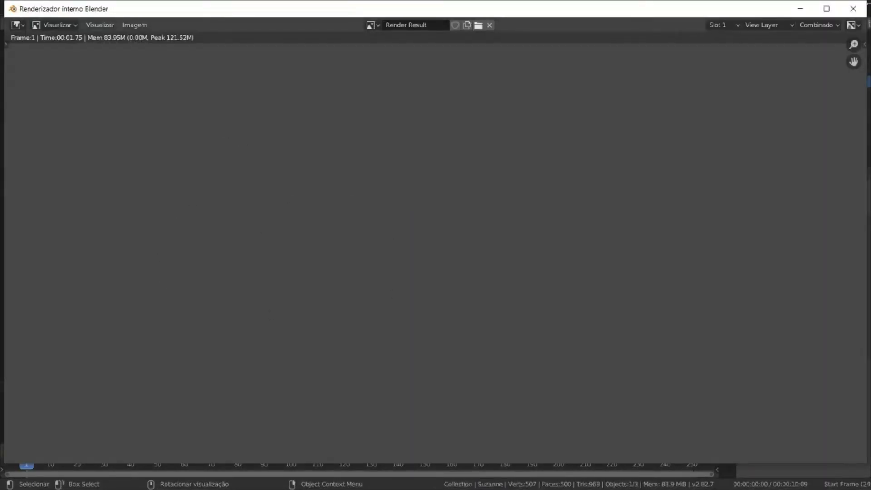
pyautogui.click(853, 8)
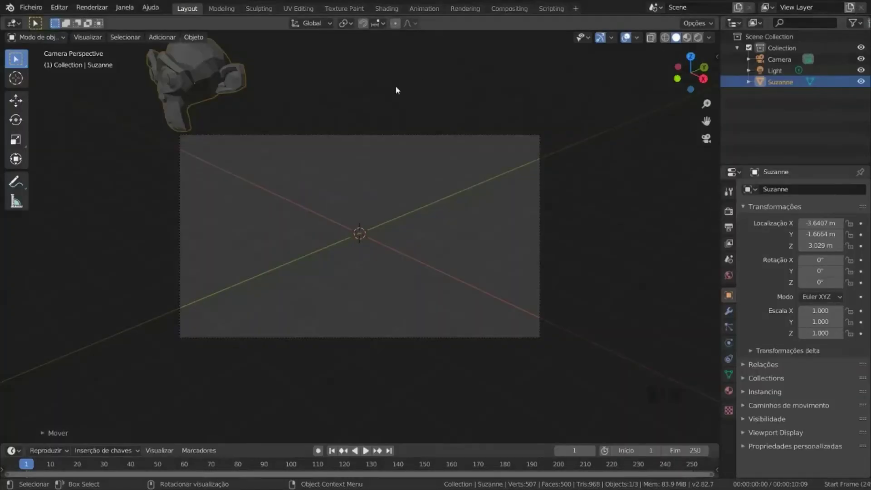
# Step: Move the monkey back to about the centre of the camera frame, render the image and close the result
pyautogui.press('g')
pyautogui.click(508, 245)
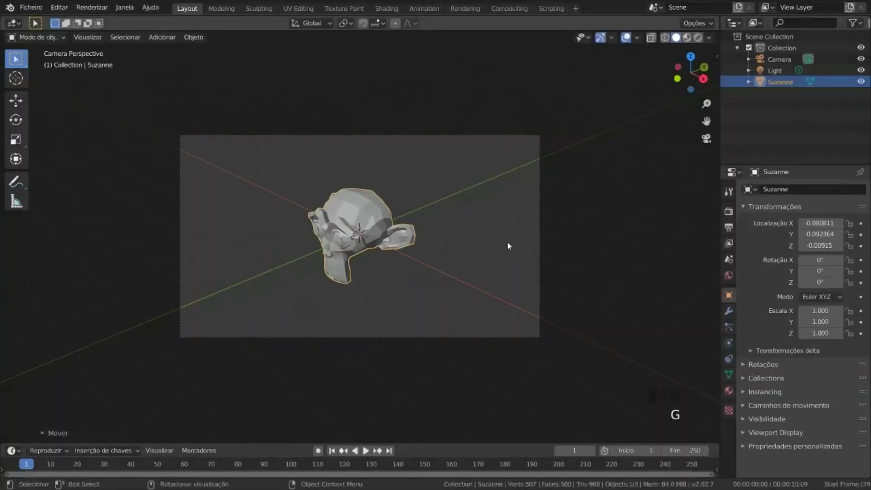
pyautogui.click(91, 8)
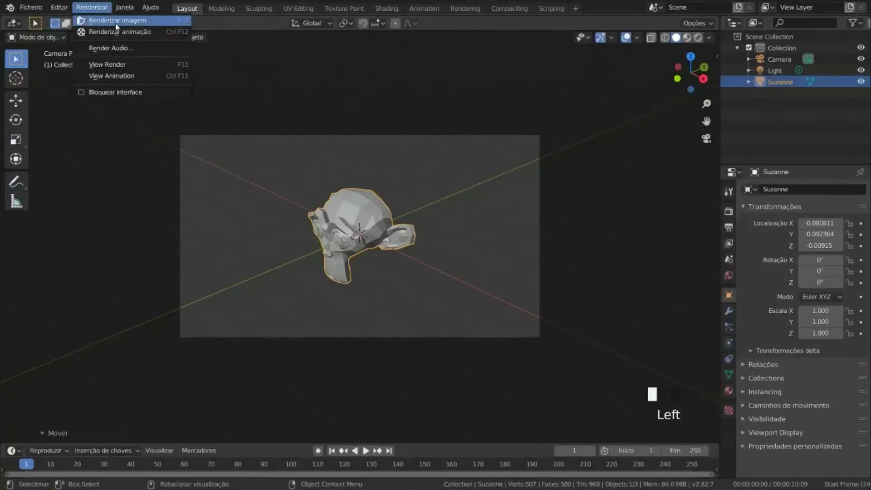
pyautogui.click(111, 20)
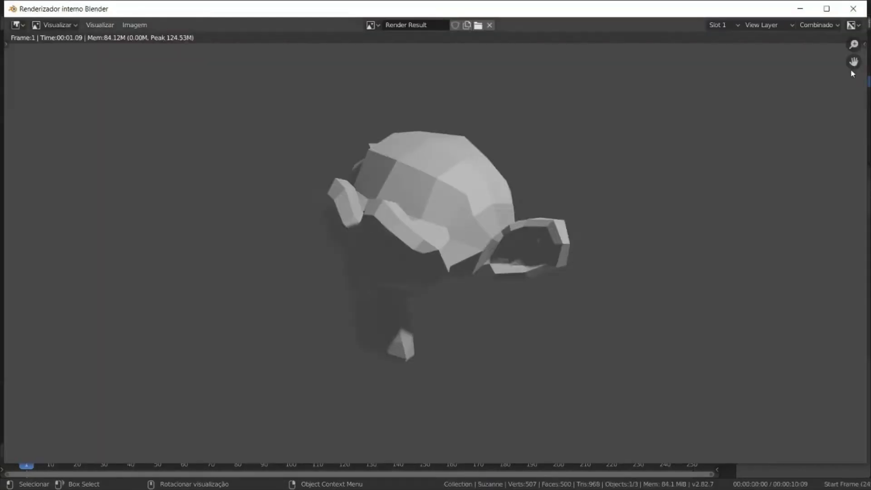
pyautogui.click(852, 8)
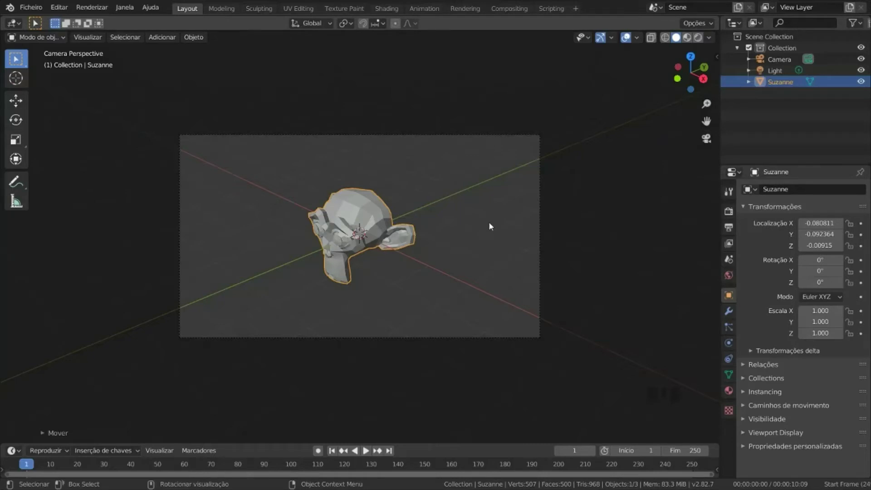
# Step: Toggle repeatedly between the camera view and the user perspective, finishing in the user perspective
pyautogui.press('KP_0')
pyautogui.press('KP_0')
pyautogui.press('KP_0')
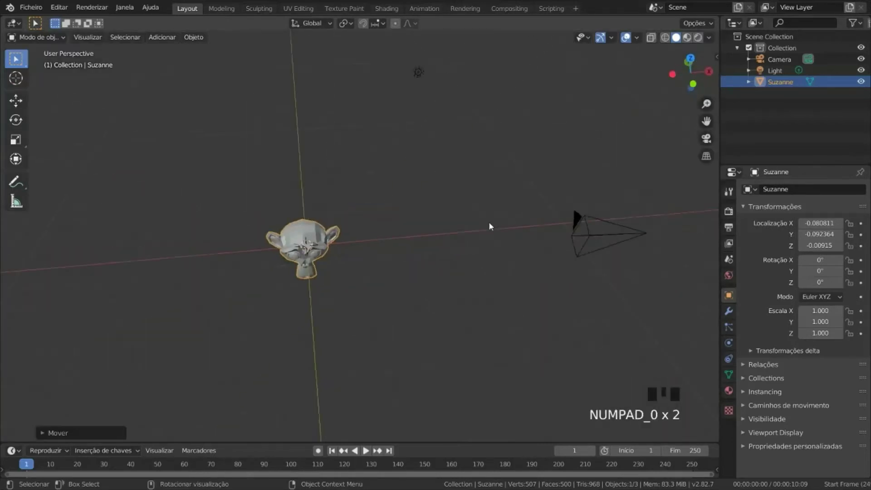
pyautogui.press('KP_0')
pyautogui.press('KP_0')
pyautogui.press('KP_0')
pyautogui.press('KP_0')
pyautogui.press('KP_0')
pyautogui.press('KP_0')
pyautogui.press('KP_0')
pyautogui.press('KP_0')
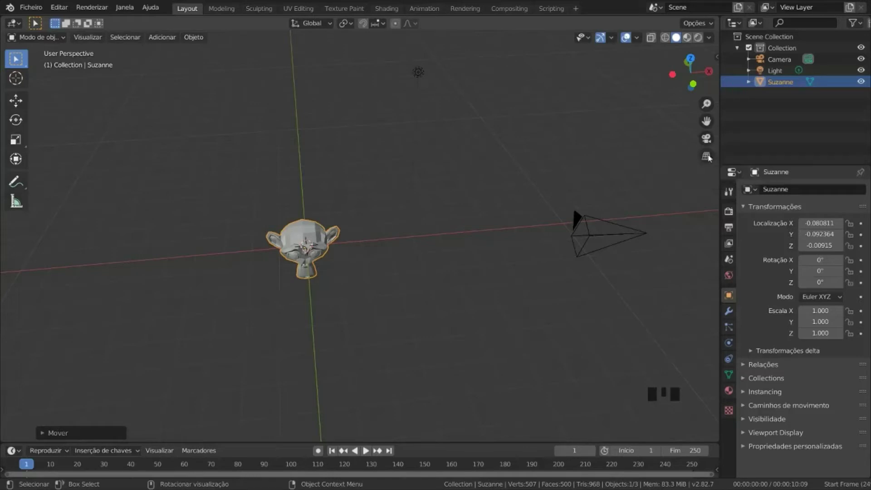
# Step: Toggle the viewport between perspective and orthographic projection, finishing in orthographic, and examine the monkey from another angle
pyautogui.click(707, 155)
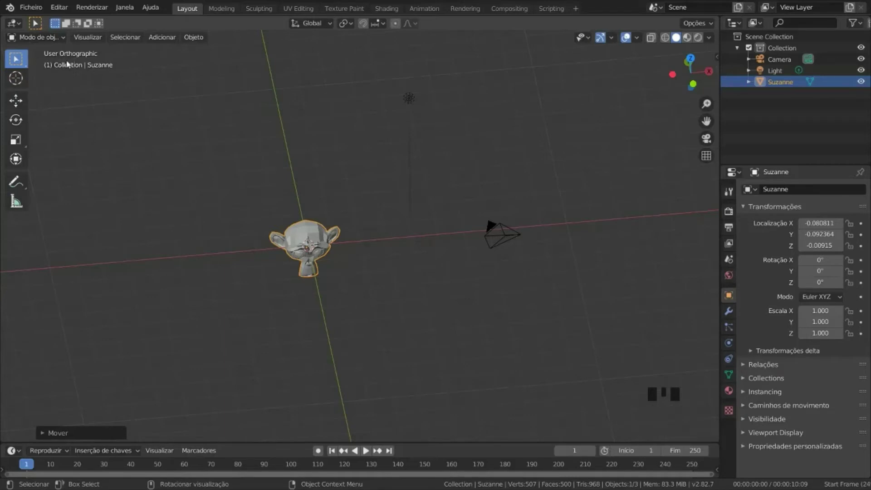
pyautogui.click(706, 155)
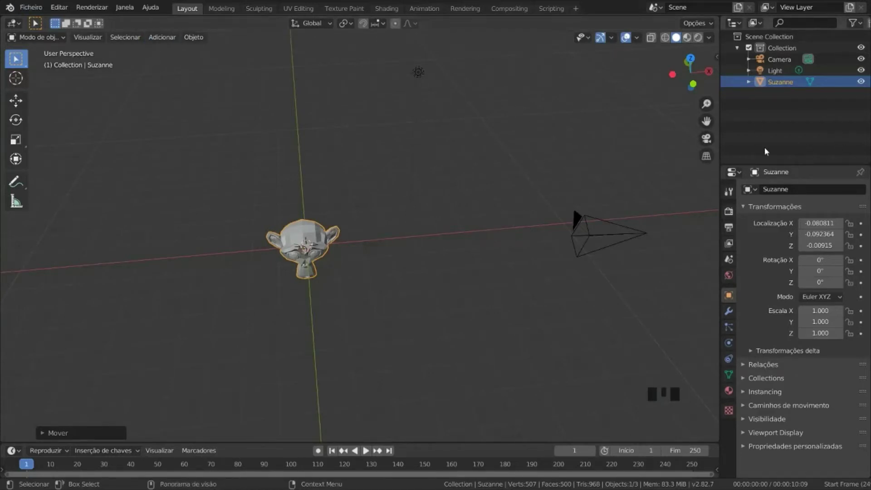
pyautogui.click(706, 156)
pyautogui.click(706, 156)
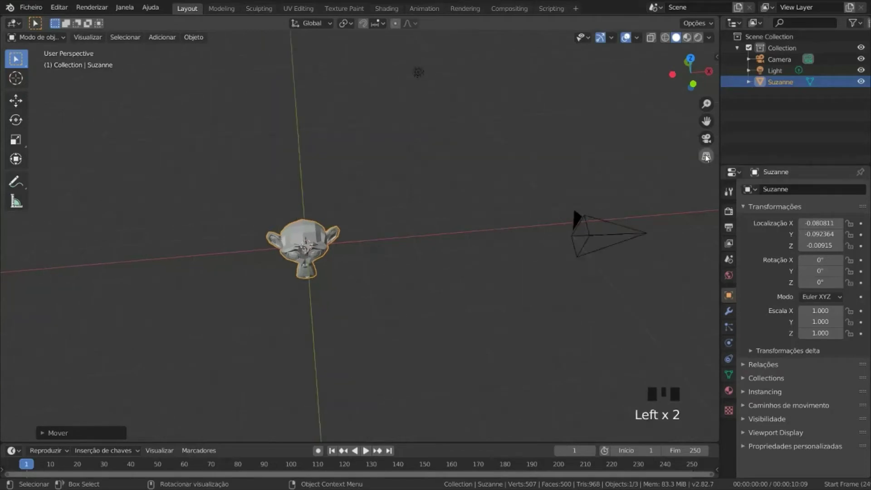
pyautogui.click(706, 157)
pyautogui.click(706, 156)
pyautogui.click(707, 156)
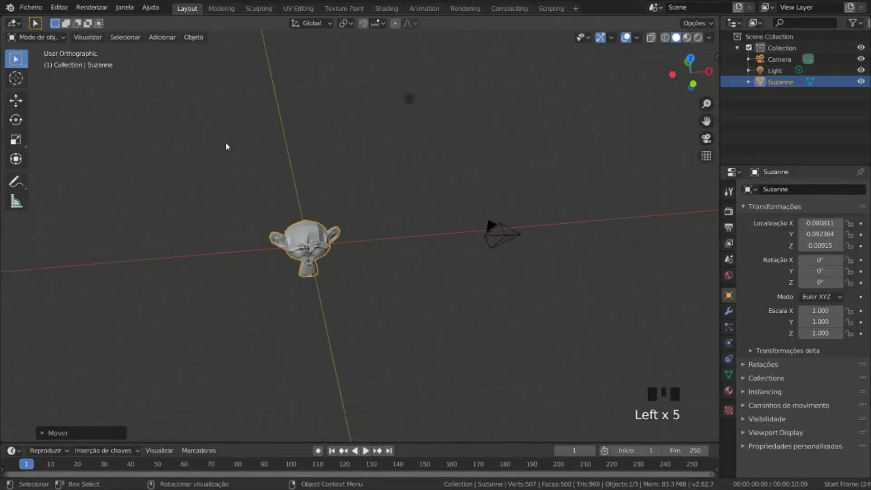
pyautogui.scroll(-2, 373, 251)
pyautogui.scroll(3, 372, 254)
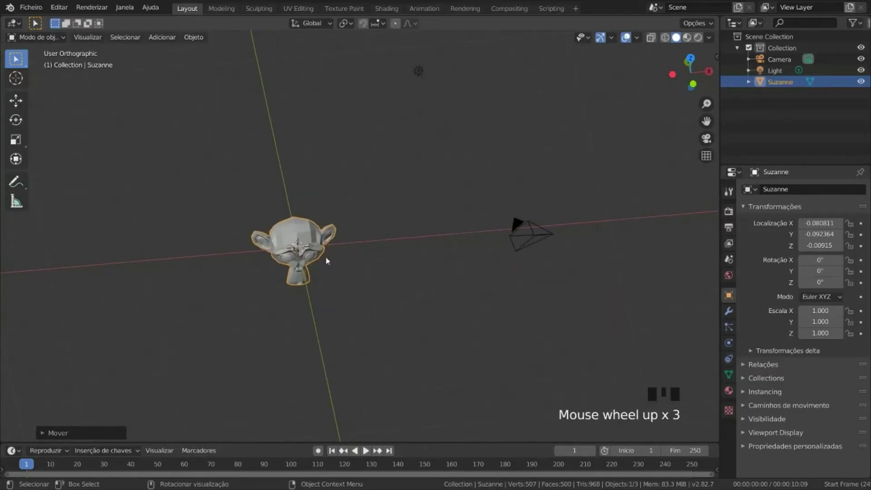
pyautogui.moveTo(344, 260); pyautogui.dragTo(328, 250, button='middle')
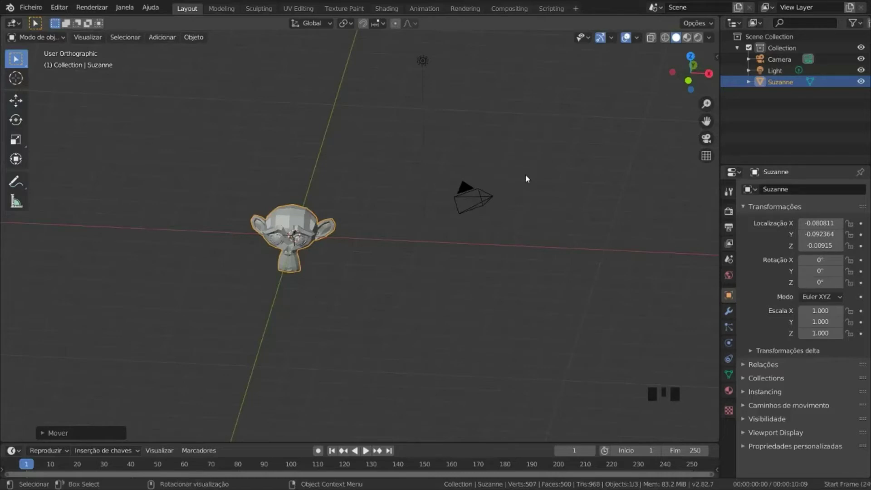
# Step: Compare perspective and orthographic projection from the new angle, finishing in perspective
pyautogui.press('KP_5')
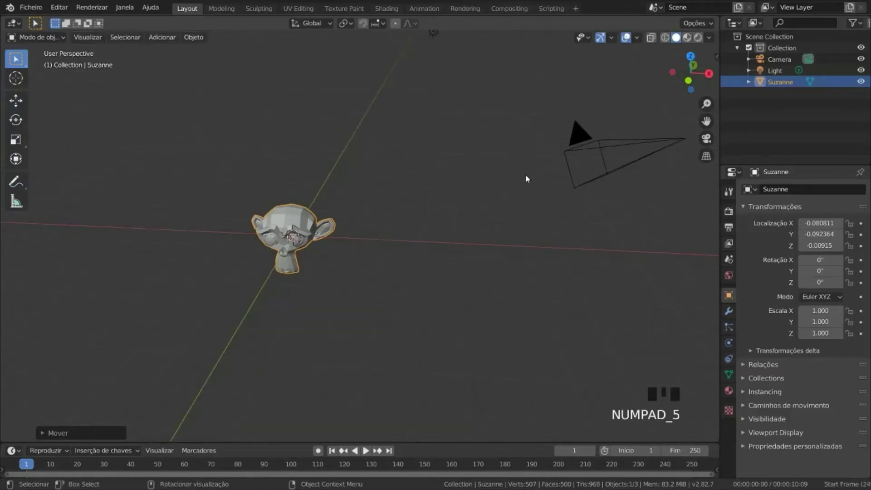
pyautogui.press('KP_5')
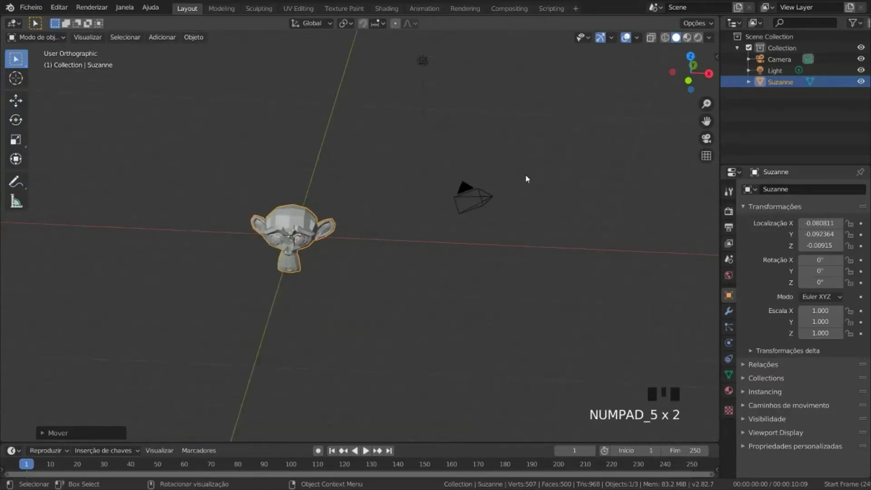
pyautogui.press('KP_5')
pyautogui.press('KP_5')
pyautogui.press('KP_5')
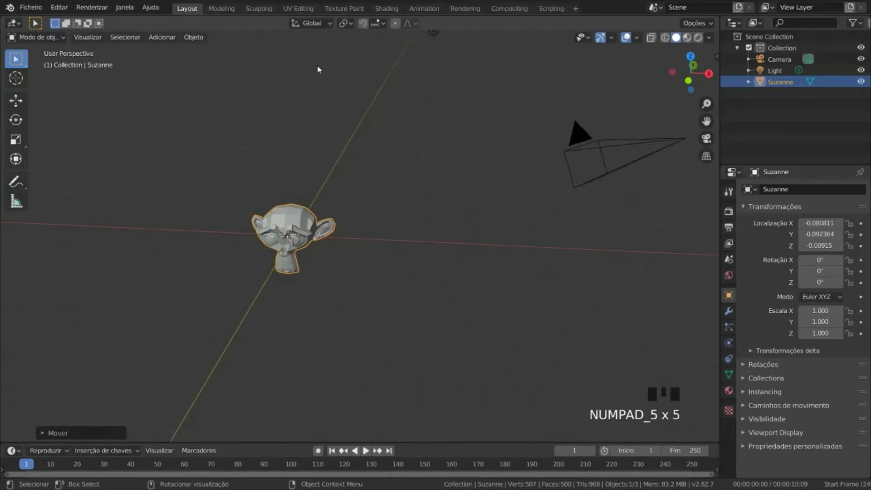
pyautogui.moveTo(428, 252); pyautogui.dragTo(451, 242, button='middle')
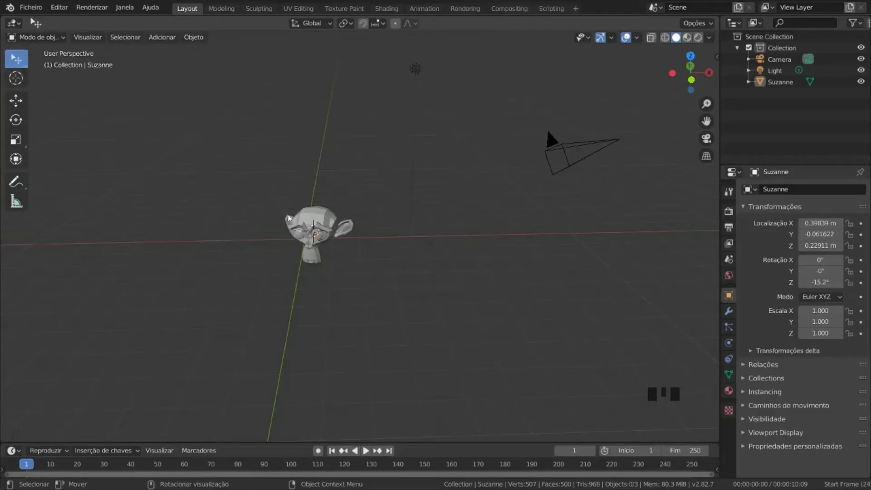
# Step: Switch from Tweak to the Select Box tool, box-select the monkey and deselect it
pyautogui.click(25, 66)
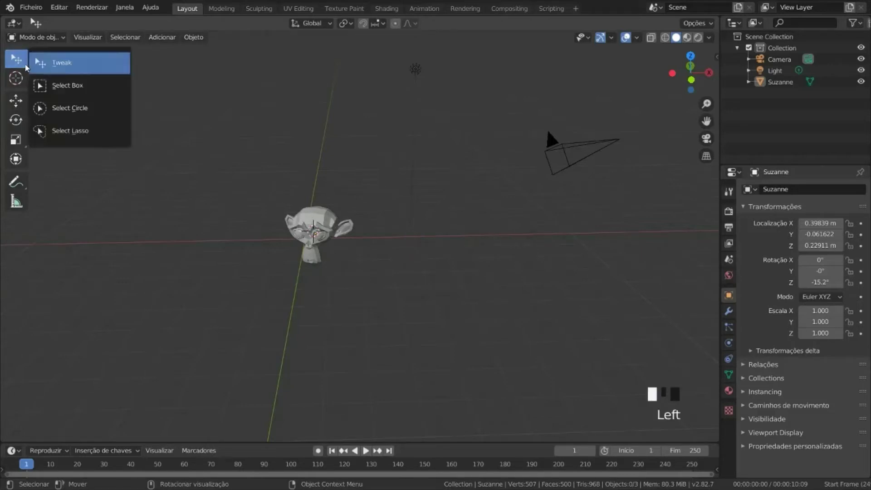
pyautogui.click(67, 85)
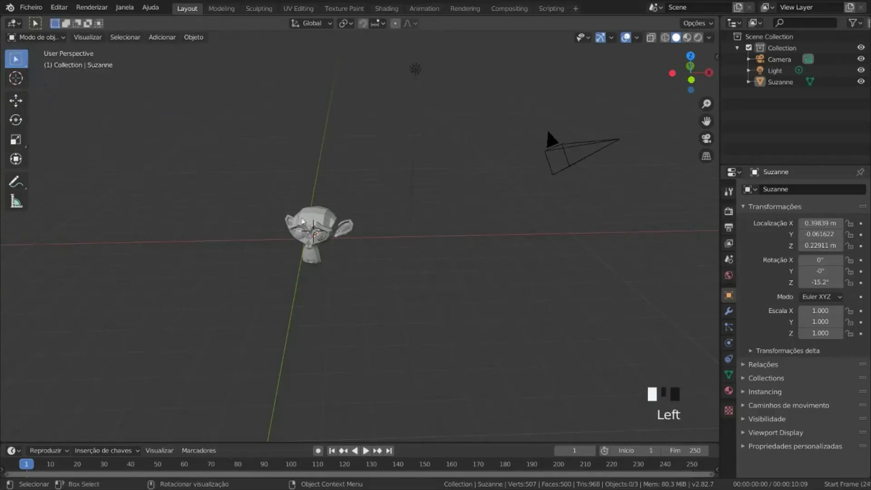
pyautogui.moveTo(234, 166); pyautogui.dragTo(398, 307)
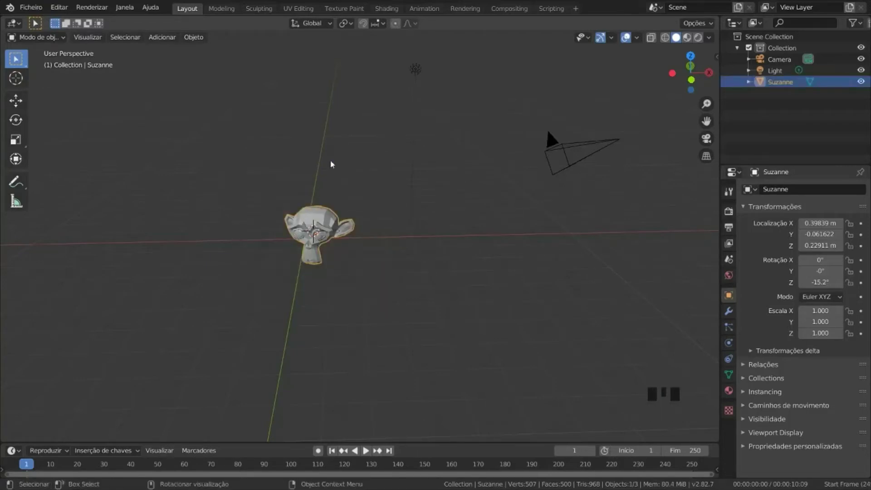
pyautogui.click(307, 186)
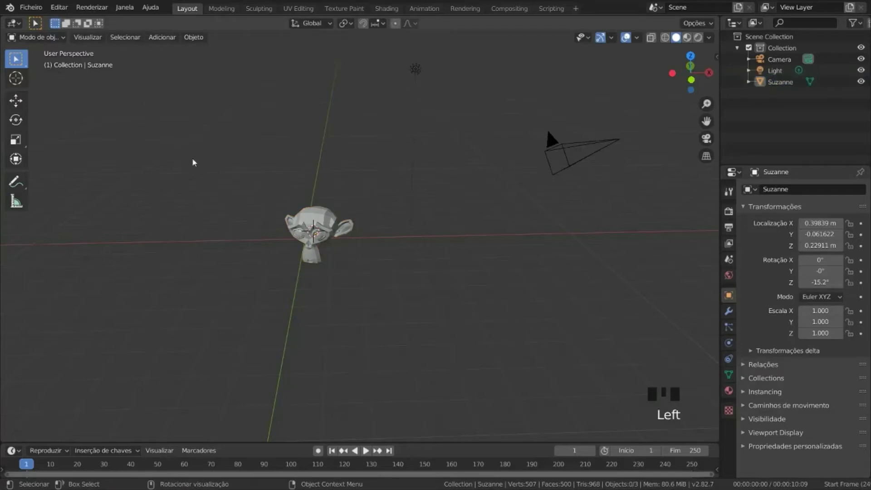
# Step: Box-select all objects in the scene together, including the camera and light, and clear the selection
pyautogui.moveTo(236, 45); pyautogui.dragTo(633, 296)
pyautogui.click(262, 137)
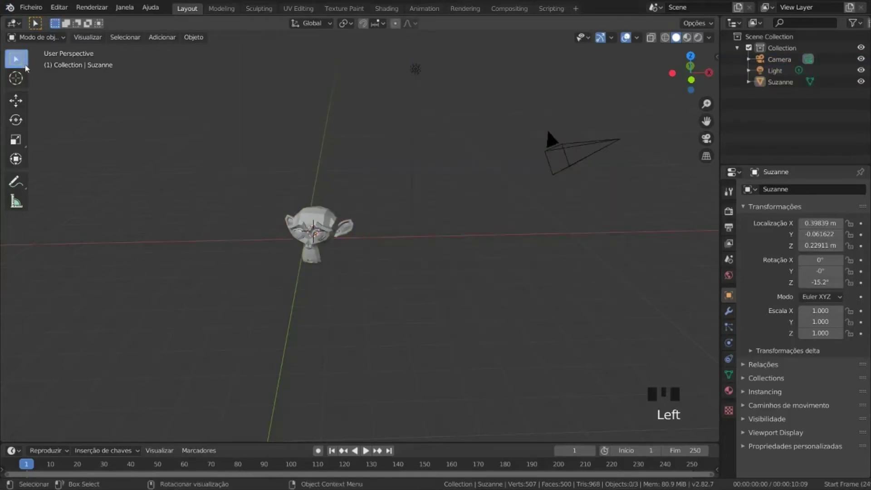
# Step: Switch to the Select Circle tool and practise selecting and deselecting the monkey with the circle
pyautogui.click(24, 66)
pyautogui.click(24, 66)
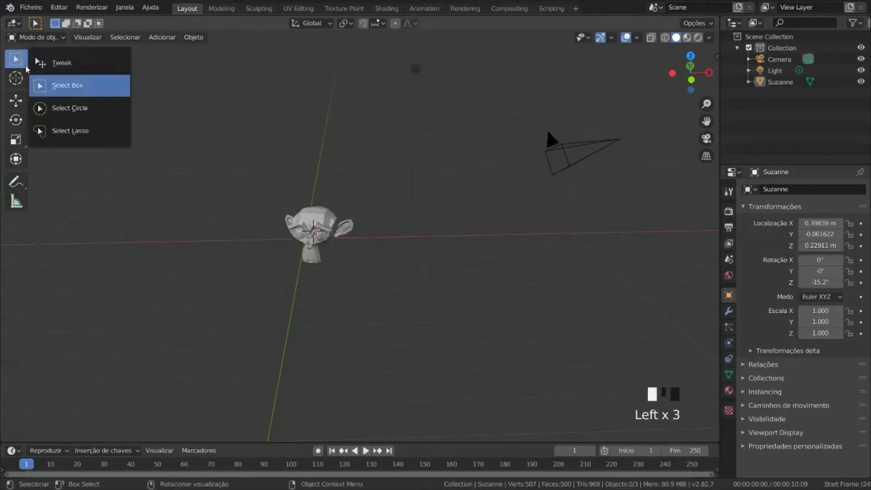
pyautogui.click(45, 108)
pyautogui.scroll(2, 300, 217)
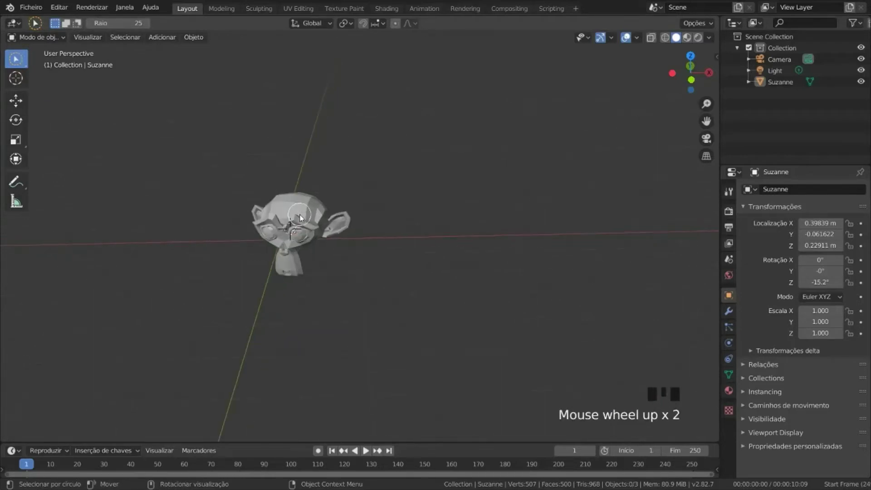
pyautogui.scroll(-1, 300, 217)
pyautogui.click(303, 217)
pyautogui.click(316, 219)
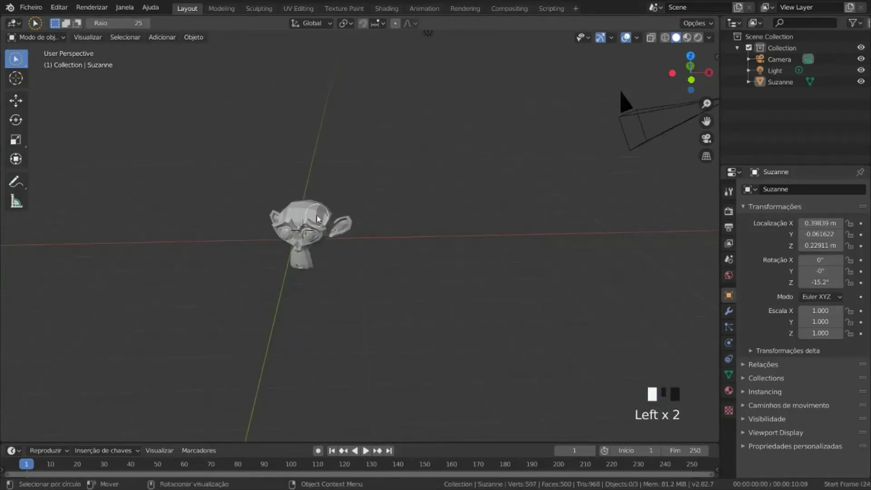
pyautogui.click(317, 219)
pyautogui.click(313, 222)
pyautogui.click(313, 222)
pyautogui.click(313, 223)
# Step: Circle-select the monkey, the light and the camera one after another, and leave nothing selected
pyautogui.scroll(-2, 352, 256)
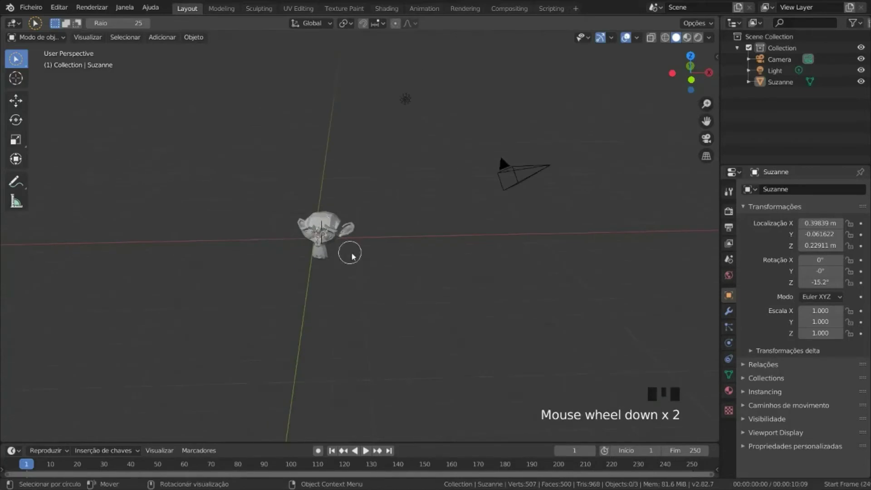
pyautogui.click(323, 236)
pyautogui.click(323, 236)
pyautogui.click(323, 236)
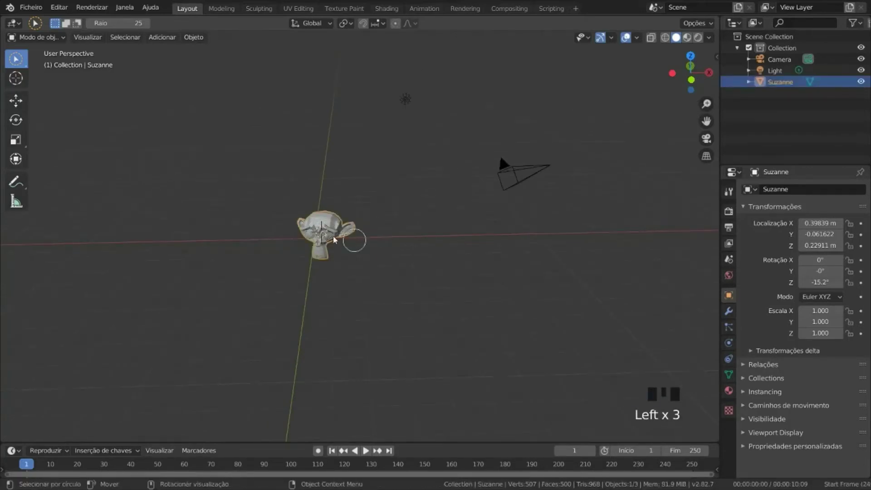
pyautogui.click(405, 100)
pyautogui.click(529, 172)
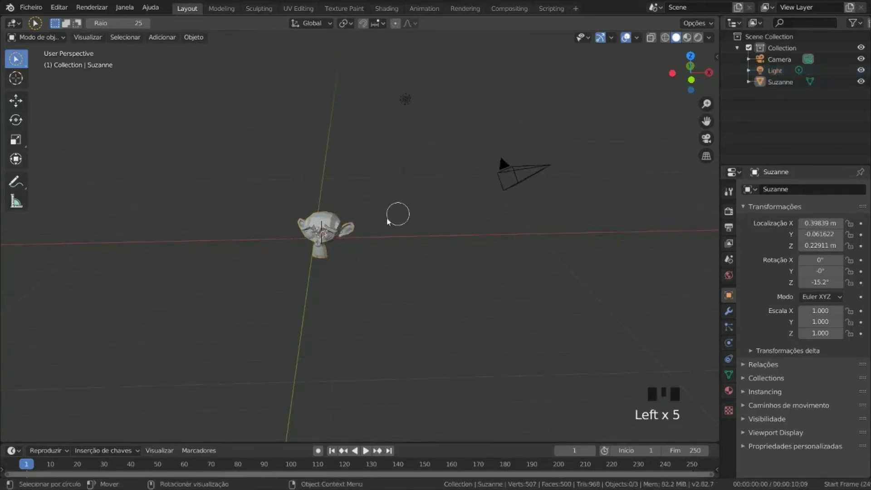
# Step: Switch to the Select Lasso tool, lasso the monkey and deselect everything
pyautogui.click(27, 67)
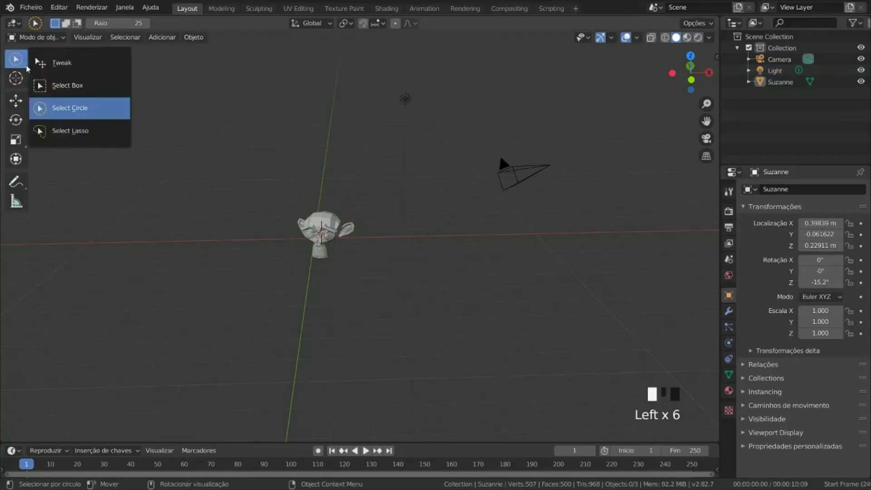
pyautogui.moveTo(26, 67)
pyautogui.mouseDown()
pyautogui.moveTo(73, 108)
pyautogui.moveTo(77, 131)
pyautogui.moveTo(216, 152)
pyautogui.moveTo(334, 329)
pyautogui.moveTo(410, 169)
pyautogui.moveTo(457, 118)
pyautogui.moveTo(529, 104)
pyautogui.moveTo(543, 235)
pyautogui.moveTo(510, 213)
pyautogui.mouseUp()
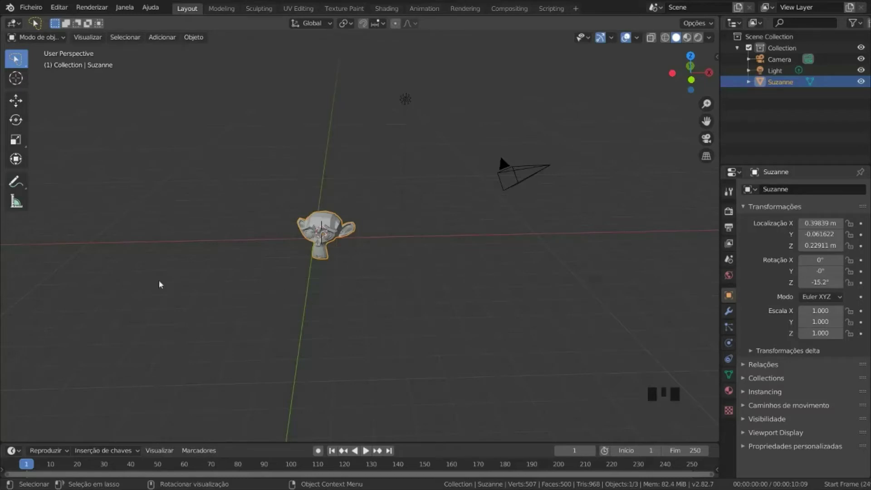
pyautogui.hotkey('alt', 'a')
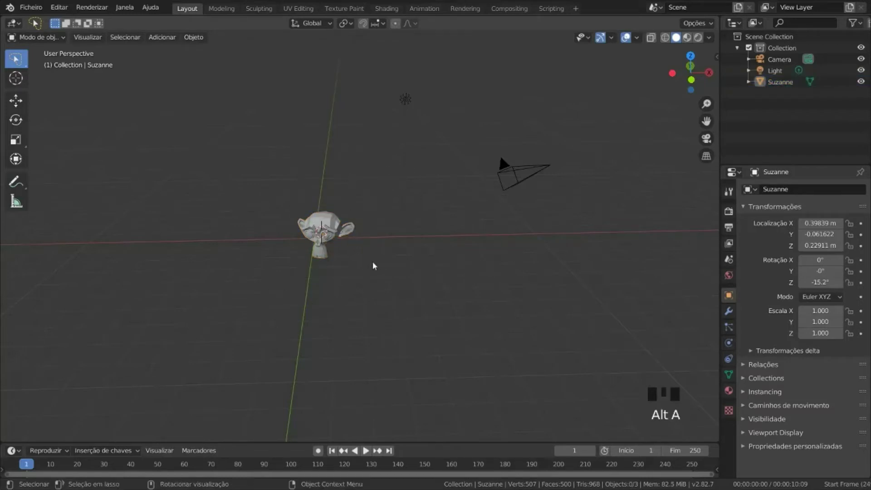
# Step: Start a box selection while the lasso tool stays active, enclose the monkey with it and clear the selection
pyautogui.scroll(-1, 366, 234)
pyautogui.scroll(3, 366, 233)
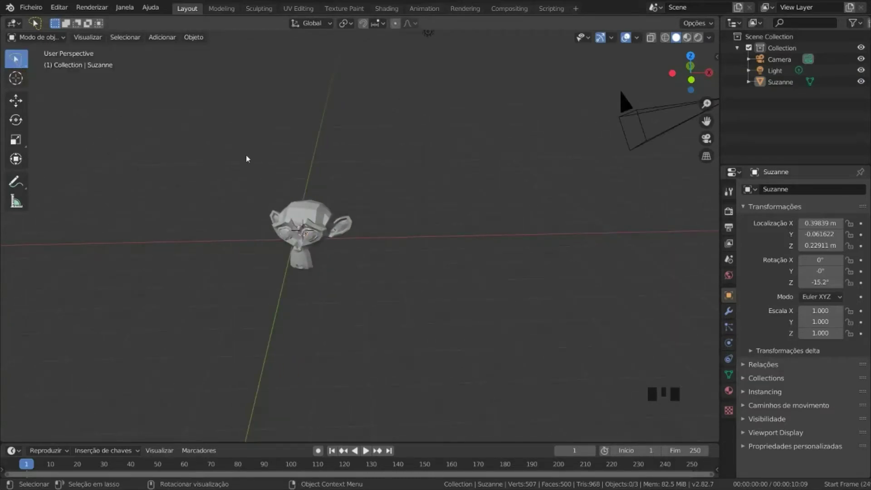
pyautogui.press('b')
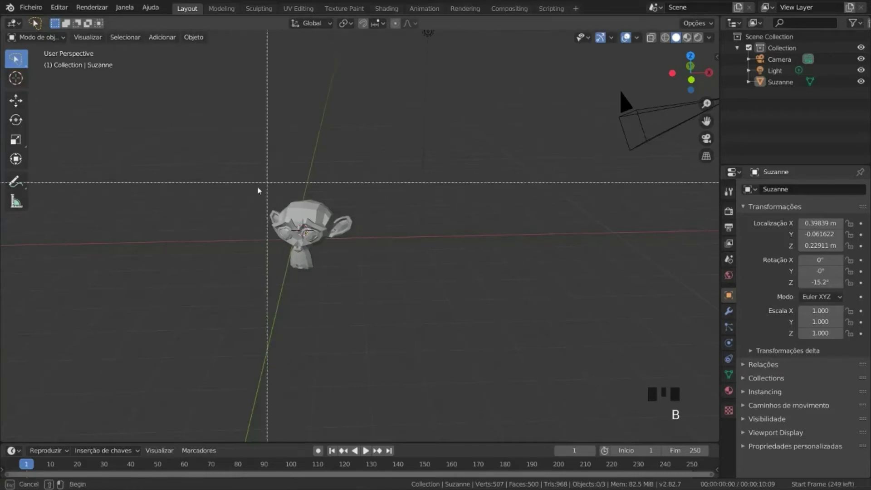
pyautogui.moveTo(223, 167); pyautogui.dragTo(376, 307)
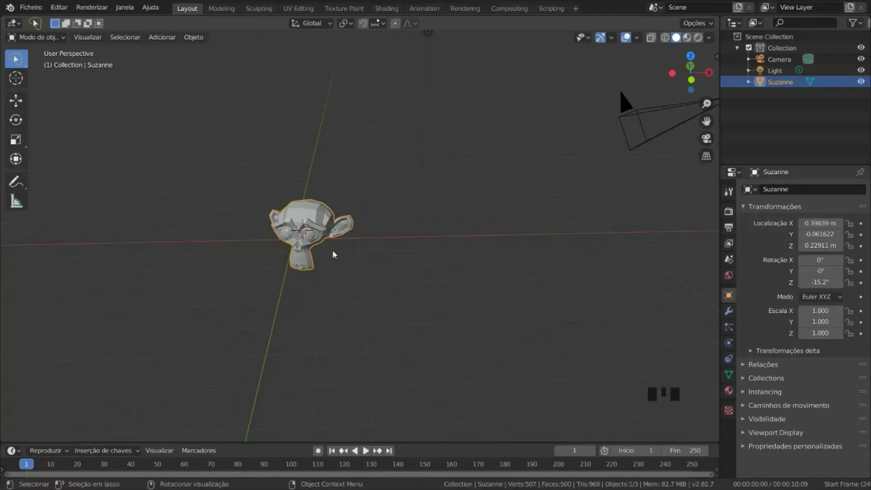
pyautogui.click(357, 174)
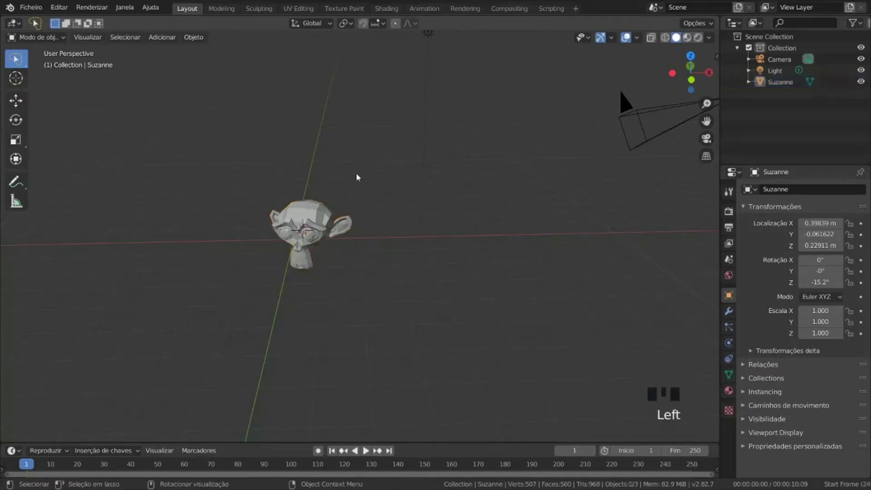
# Step: Select the monkey with a temporary circle selection and leave circle mode
pyautogui.press('c')
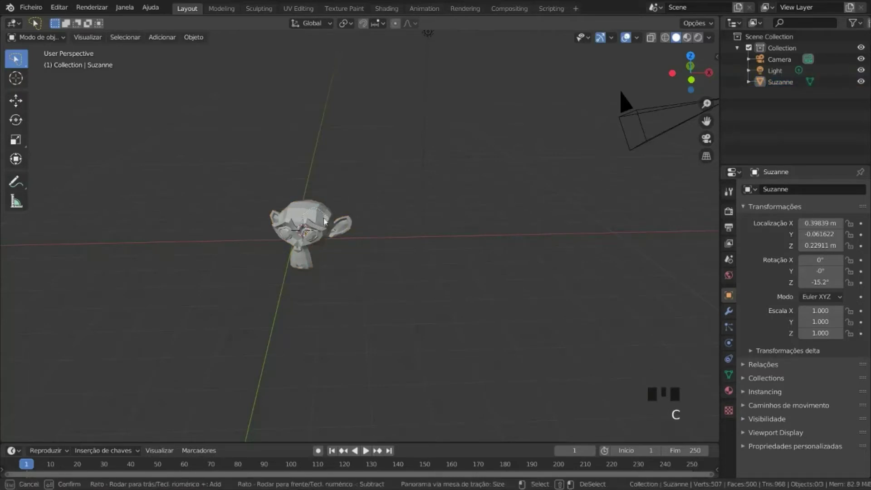
pyautogui.click(301, 211)
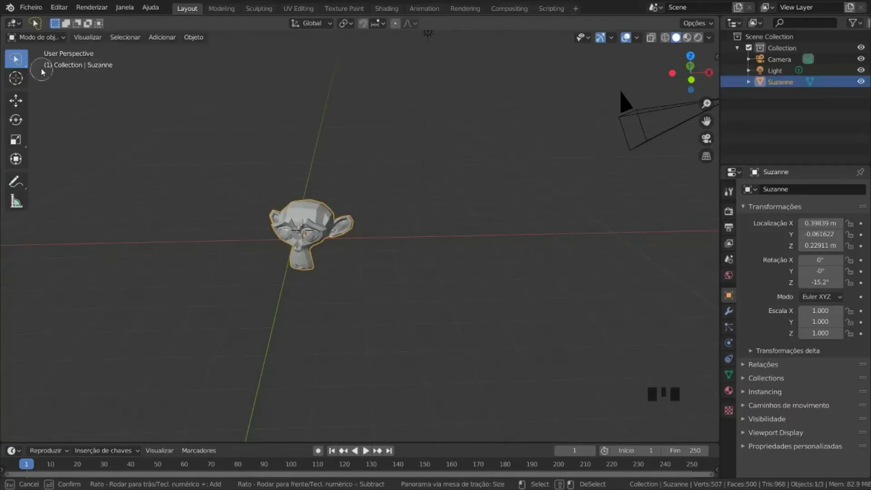
pyautogui.press('Escape')
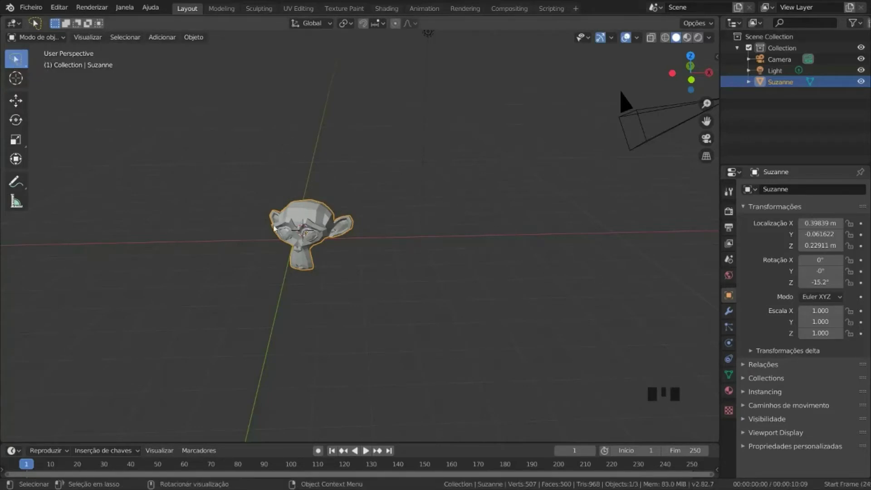
# Step: Repeat the box selection around the already selected monkey and deselect it
pyautogui.press('b')
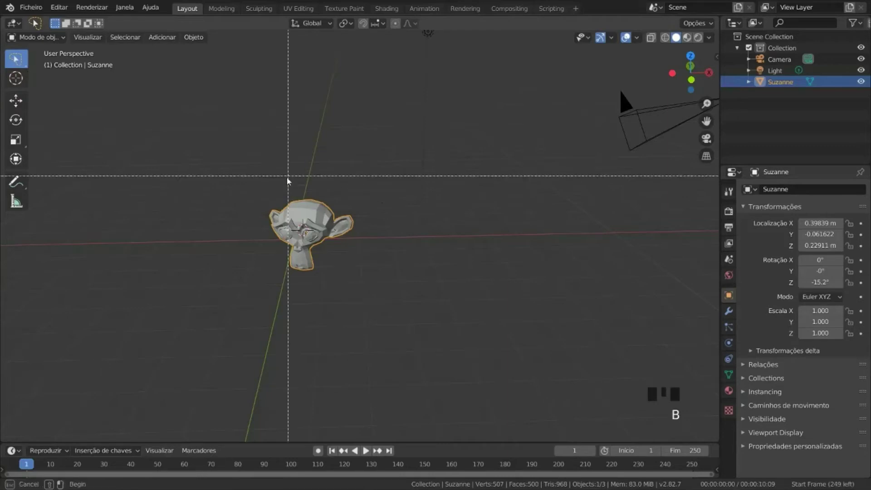
pyautogui.moveTo(210, 136); pyautogui.dragTo(403, 315)
pyautogui.click(395, 249)
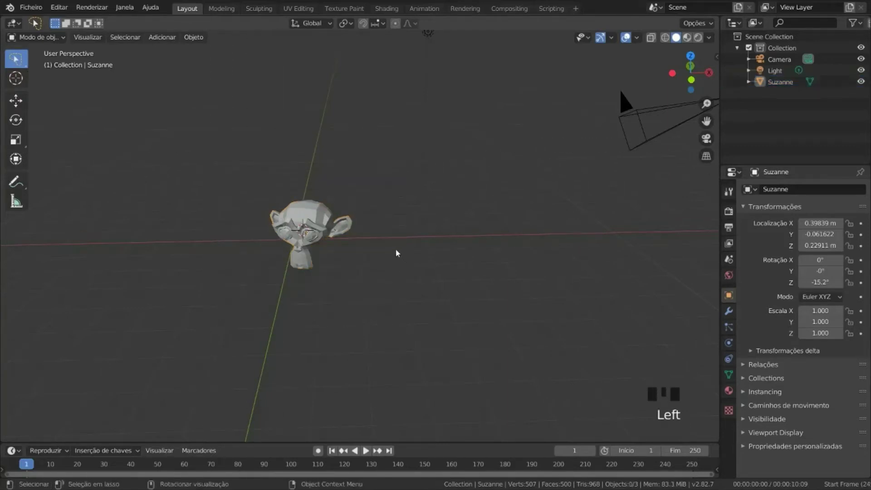
# Step: Activate the Move tool, select the monkey and shift it with the gizmo to about X 0.40 m and Z 0.35 m
pyautogui.click(16, 101)
pyautogui.click(307, 214)
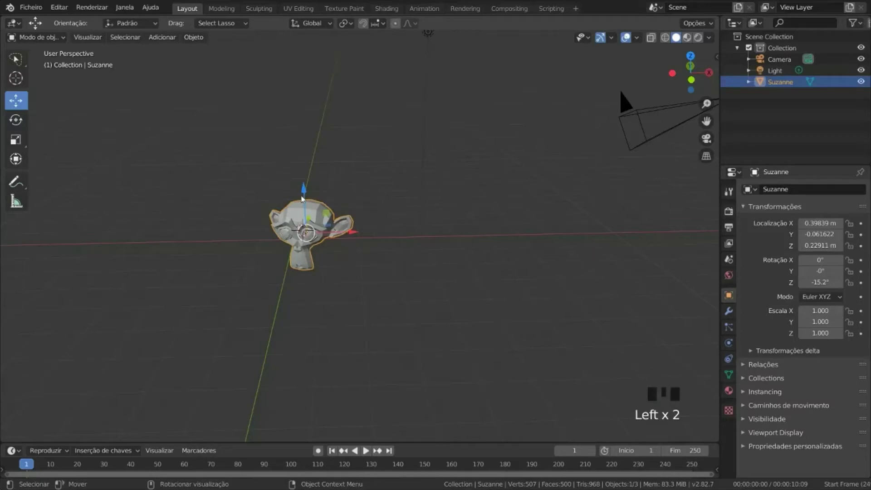
pyautogui.moveTo(304, 187)
pyautogui.mouseDown()
pyautogui.moveTo(301, 132)
pyautogui.moveTo(295, 181)
pyautogui.moveTo(303, 177)
pyautogui.mouseUp()
pyautogui.moveTo(350, 220); pyautogui.dragTo(344, 193)
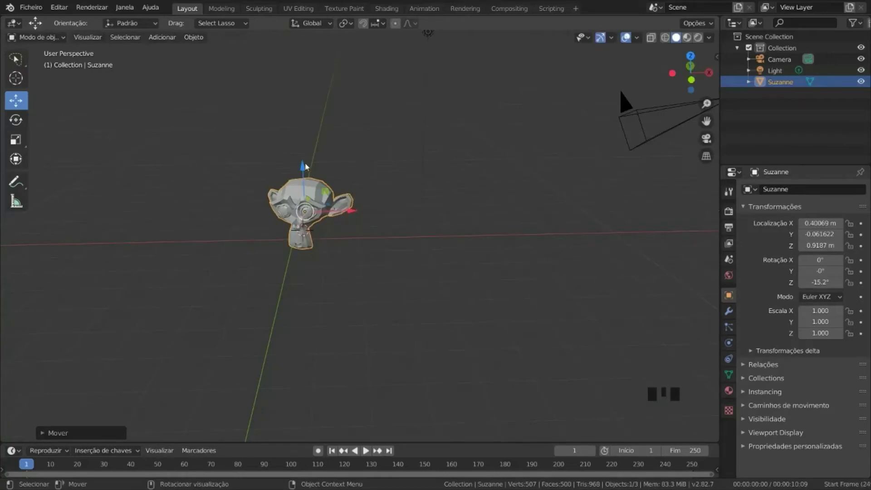
pyautogui.moveTo(301, 166); pyautogui.dragTo(305, 185)
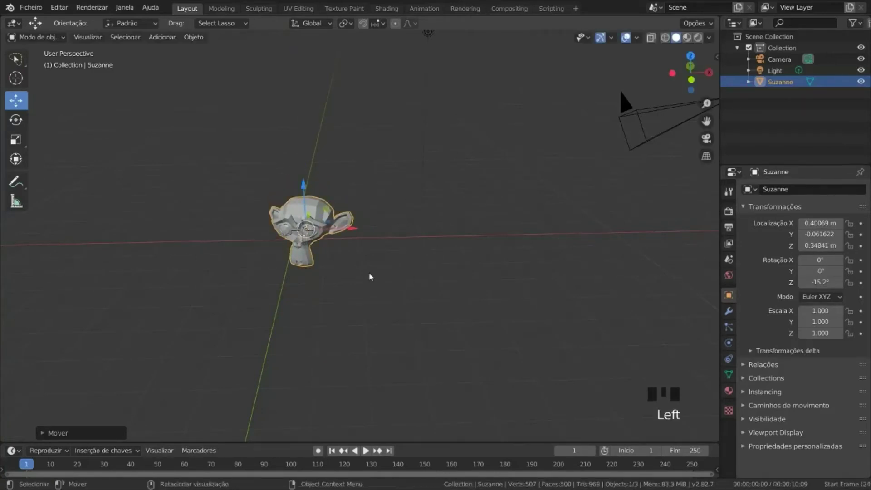
pyautogui.click(392, 275)
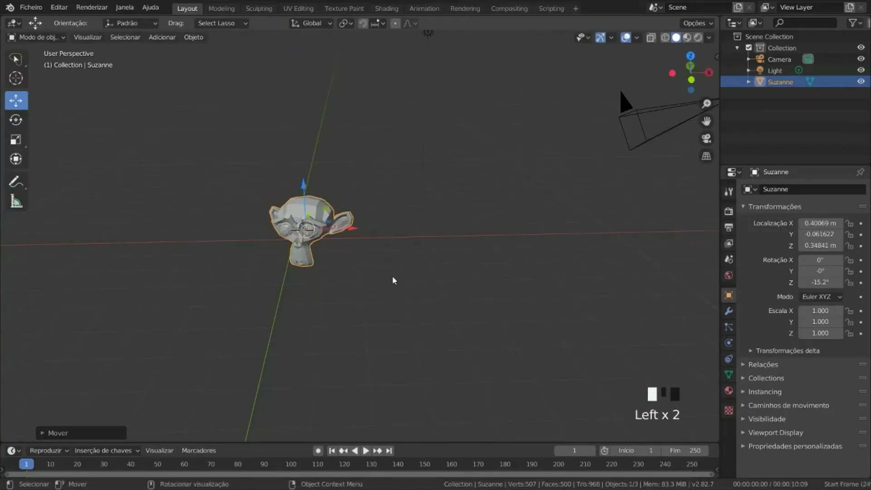
pyautogui.click(311, 213)
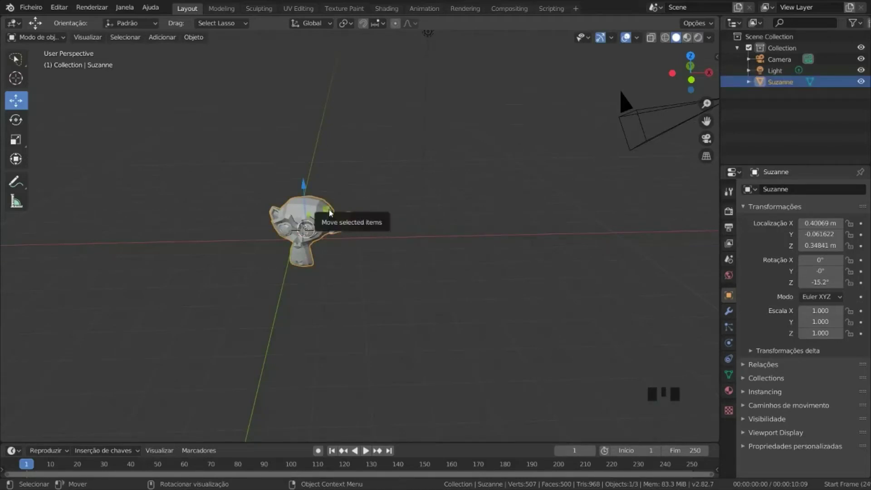
# Step: Move the monkey along the global Y axis to about Y -0.88 m
pyautogui.press('g')
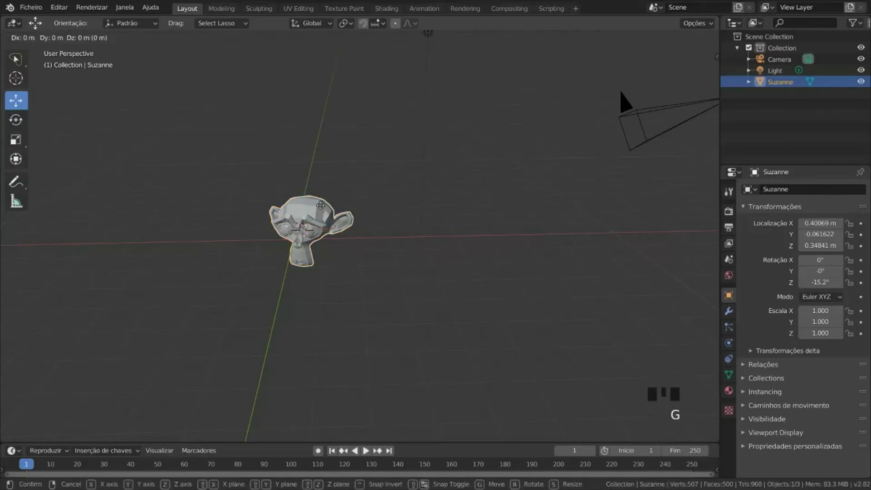
pyautogui.press('y')
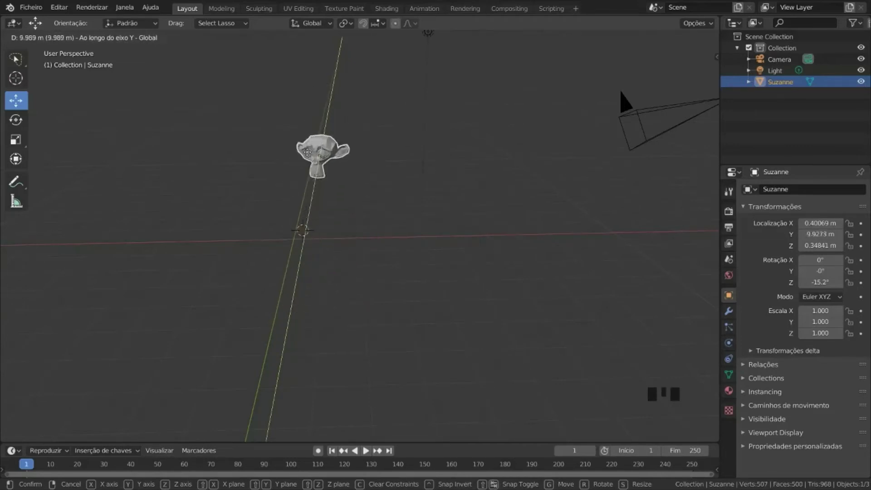
pyautogui.click(301, 216)
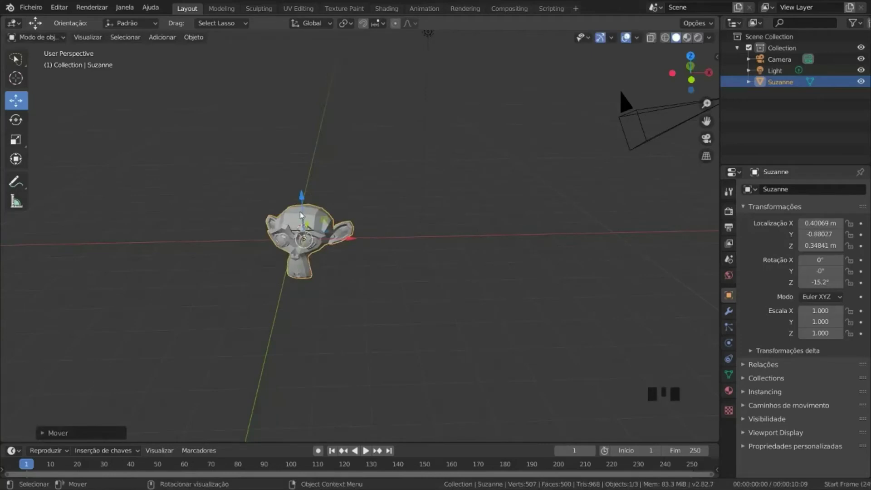
# Step: Move the monkey along the global X axis to about X 0.08 m
pyautogui.press('g')
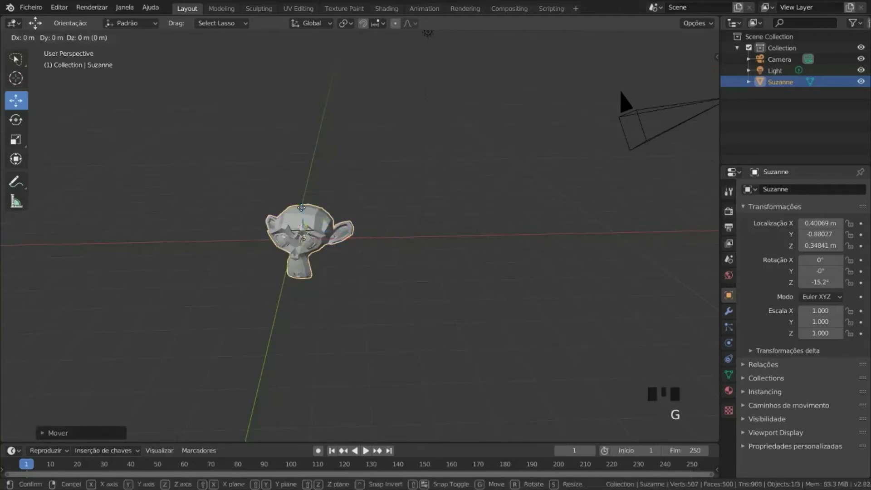
pyautogui.press('x')
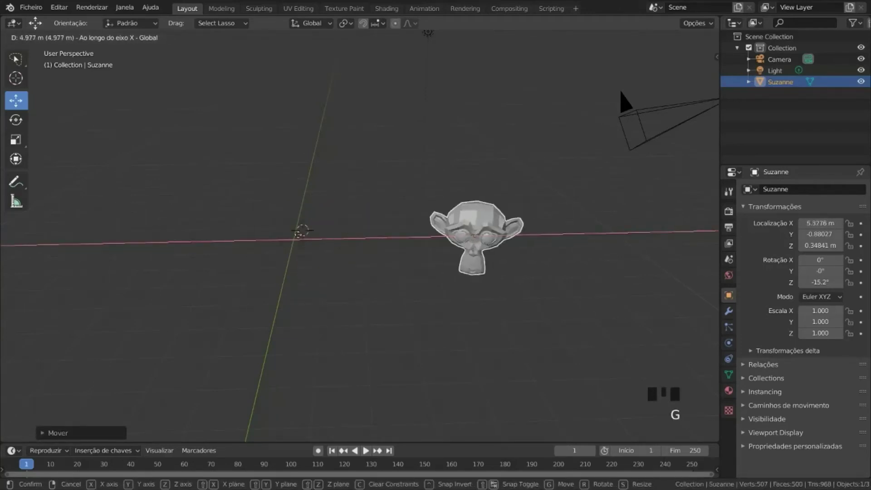
pyautogui.click(292, 244)
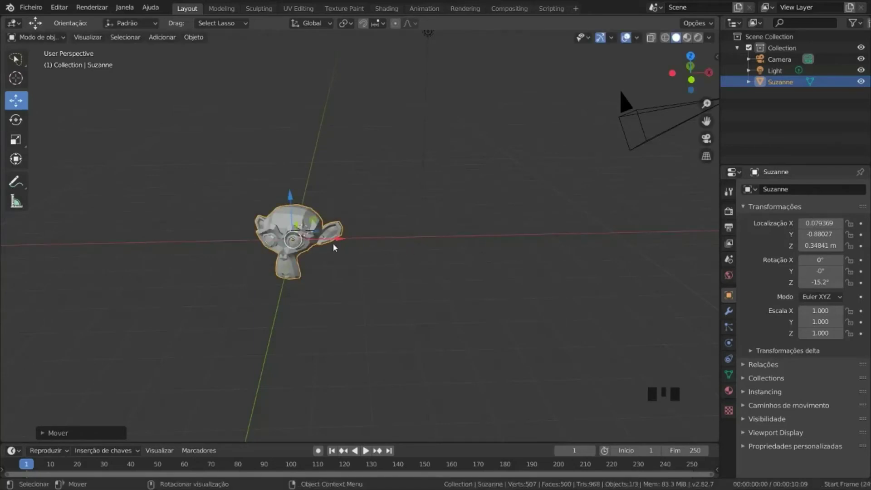
# Step: Raise the monkey along the global Z axis to about Z 0.92 m
pyautogui.press('g')
pyautogui.press('z')
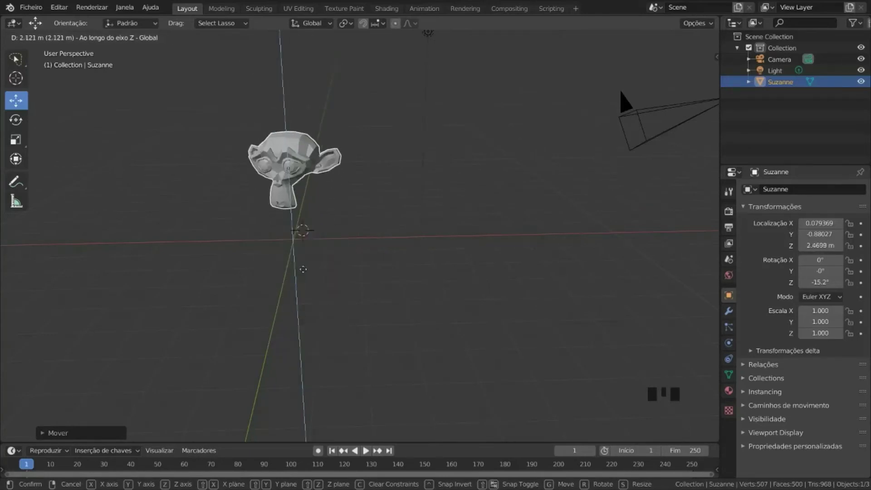
pyautogui.click(312, 231)
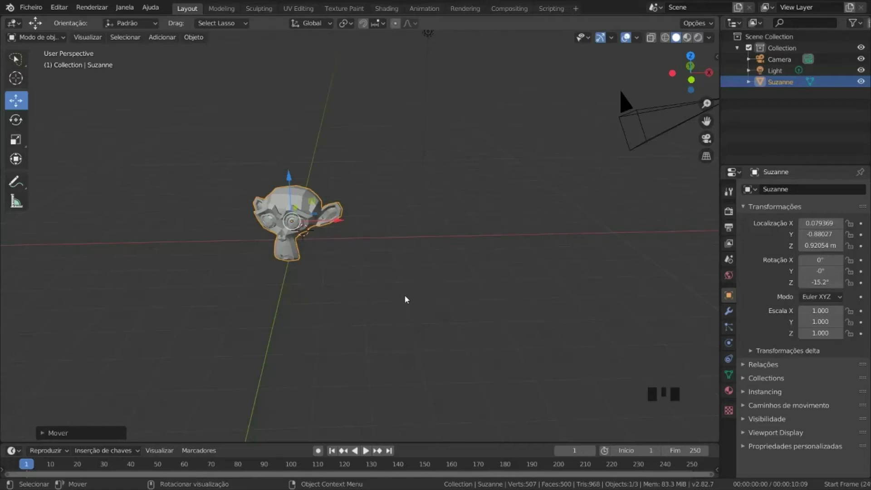
# Step: Move the monkey exactly 4 m along the global X axis
pyautogui.press('g')
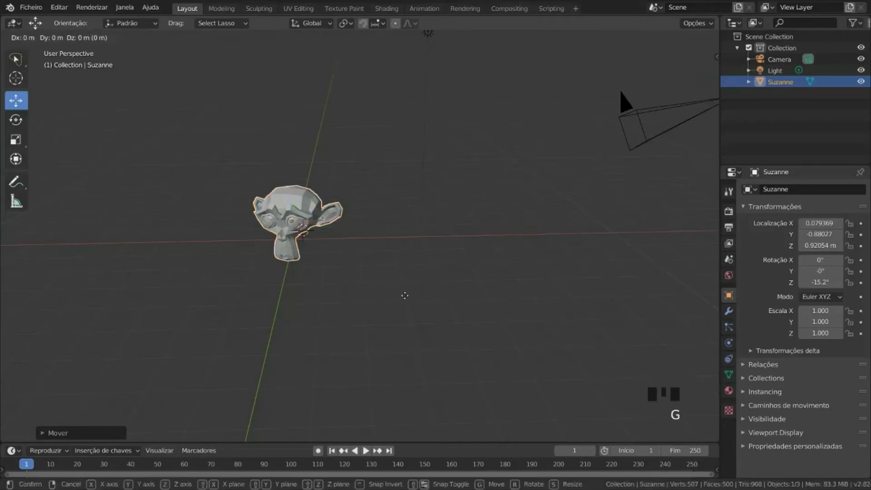
pyautogui.write('x4')
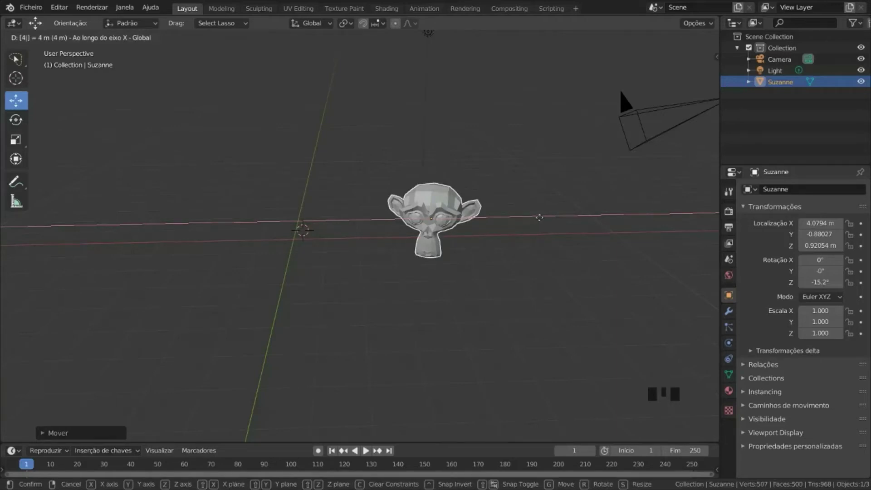
pyautogui.click(440, 206)
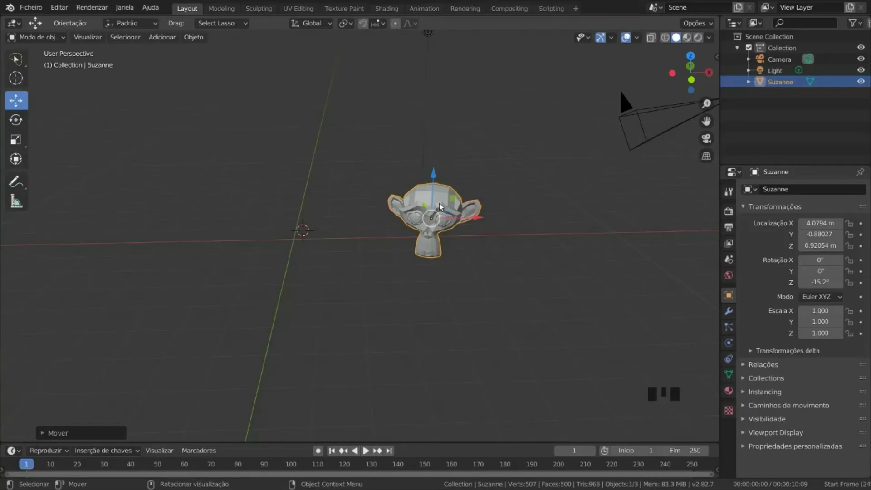
# Step: Move the monkey exactly -4 m along the global X axis
pyautogui.press('g')
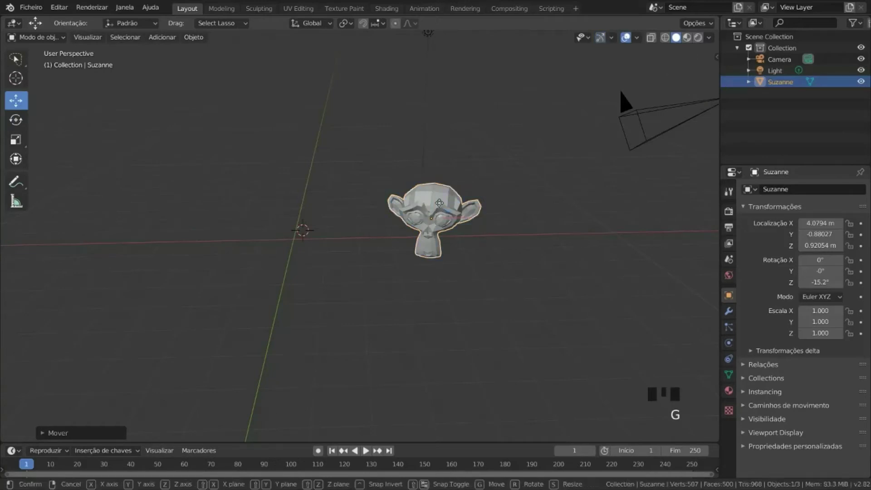
pyautogui.press('x')
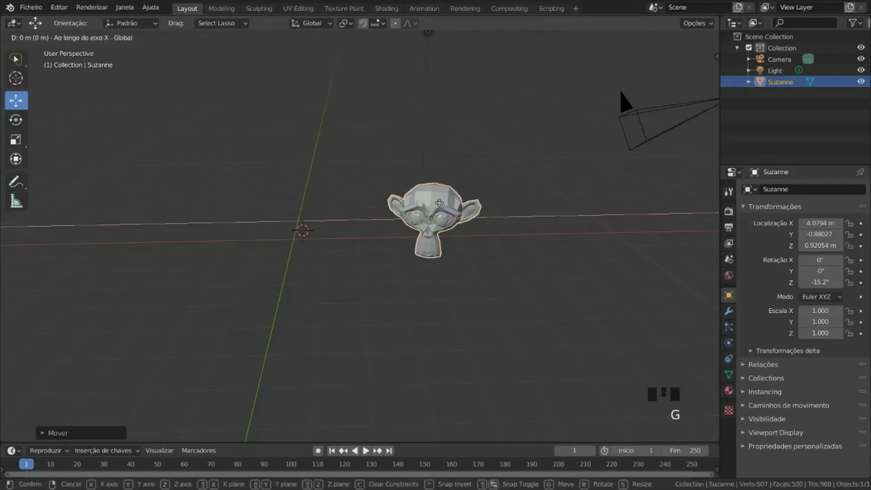
pyautogui.write('-4')
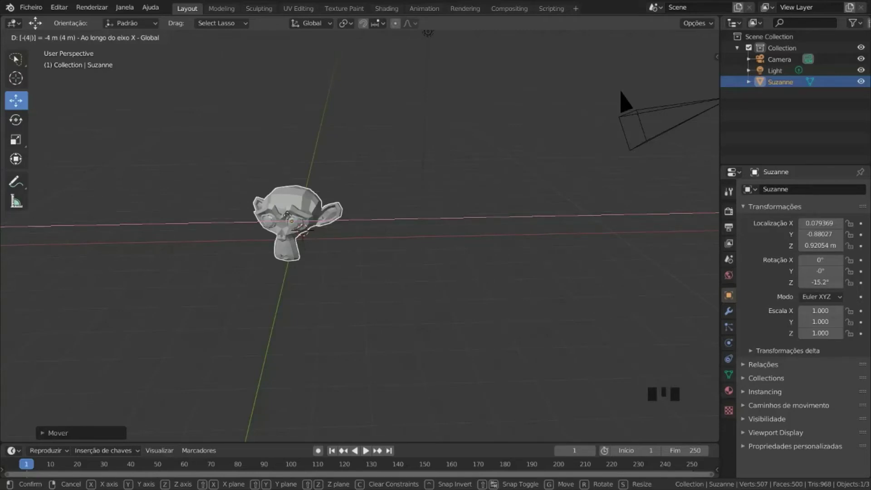
pyautogui.press('Escape')
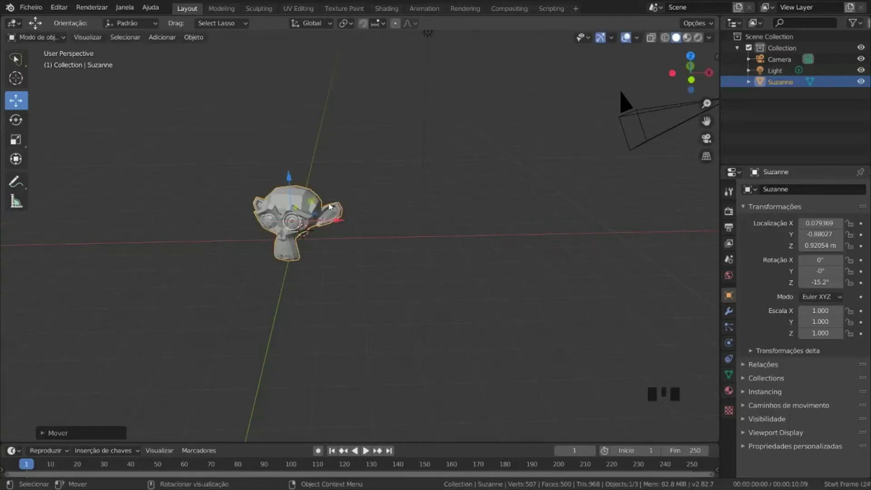
# Step: Raise the monkey exactly 6 m along the global Z axis
pyautogui.press('g')
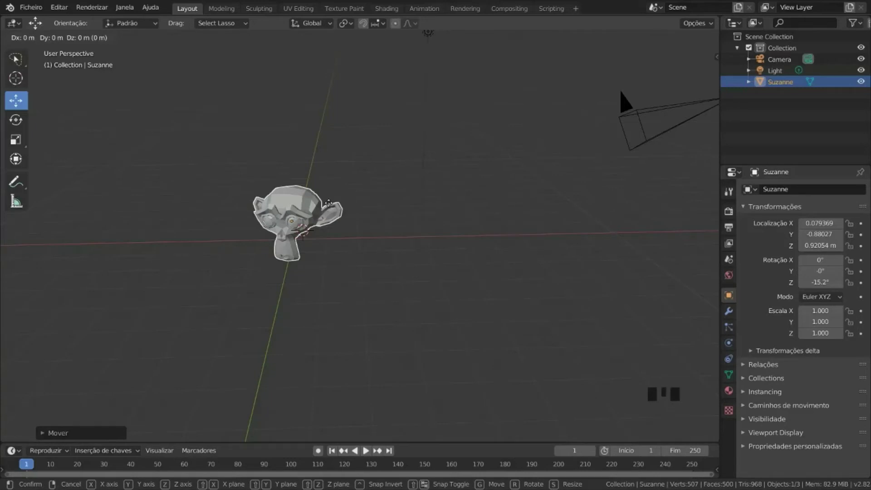
pyautogui.press('z')
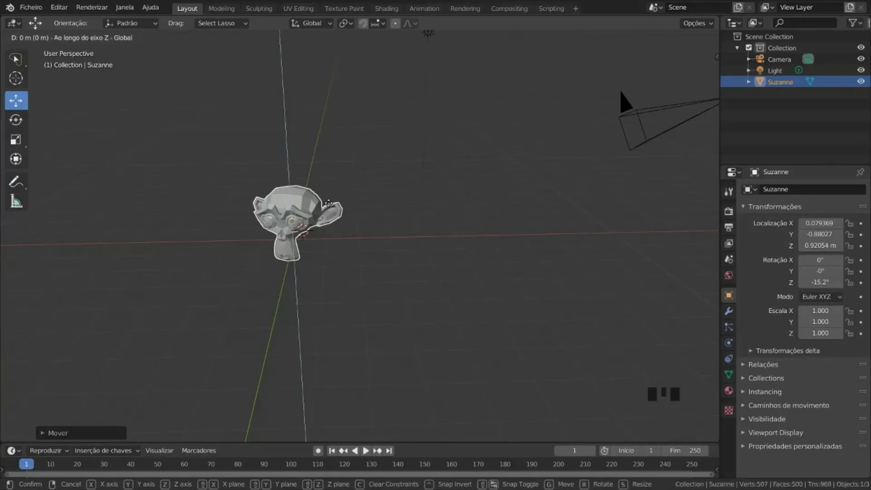
pyautogui.write('6')
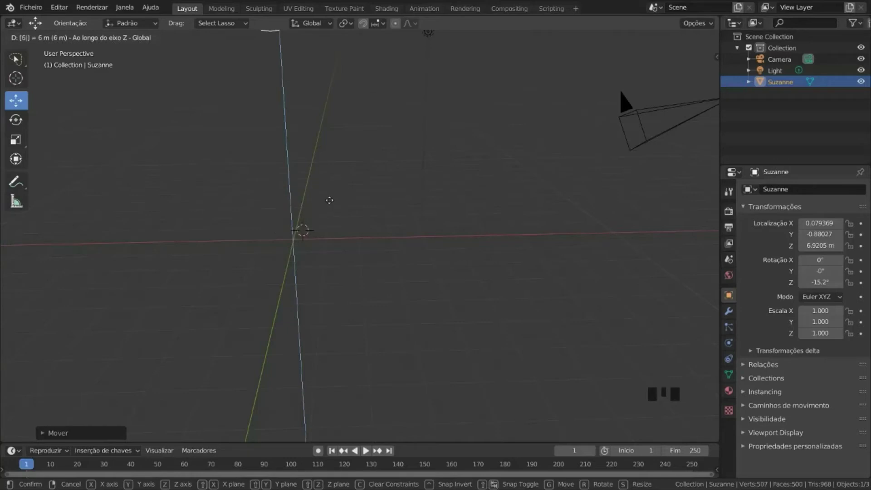
pyautogui.click(330, 200)
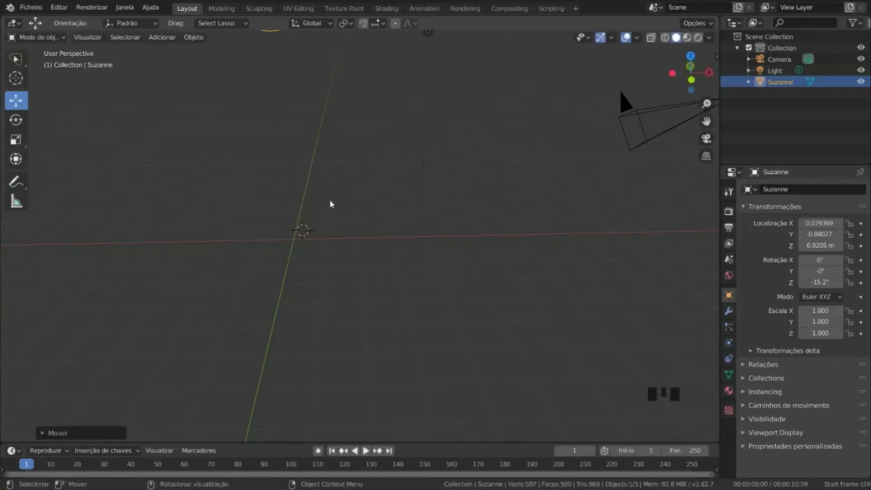
# Step: Lower the monkey by moving it exactly -5 m along the global Z axis
pyautogui.press('g')
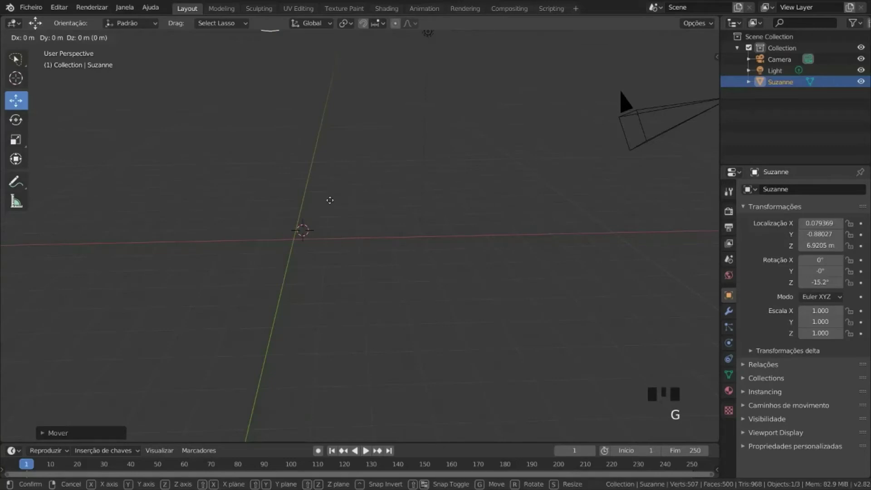
pyautogui.press('z')
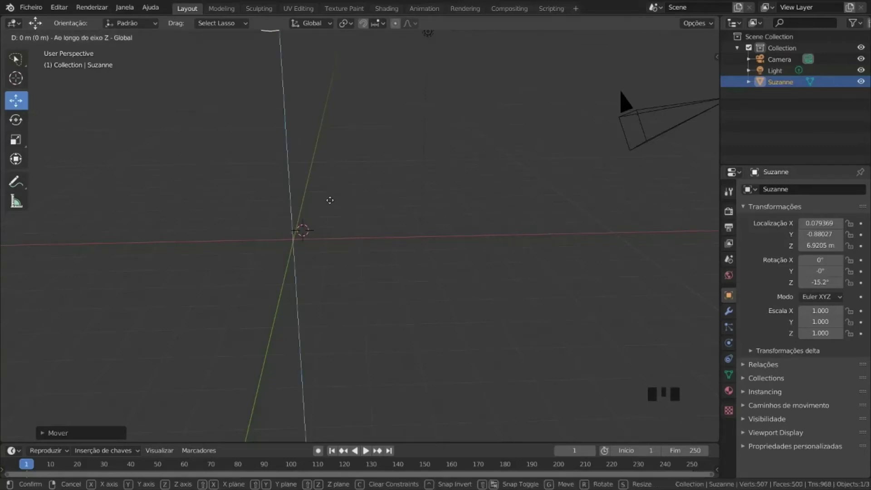
pyautogui.write('-5')
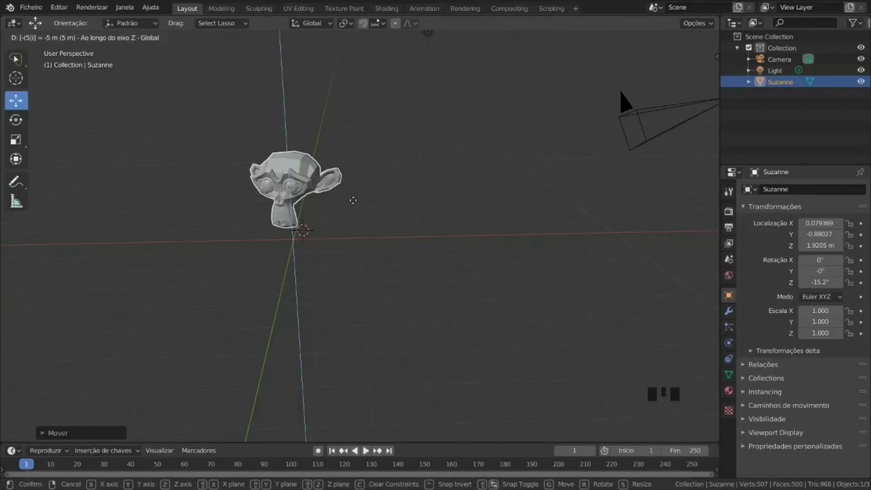
pyautogui.press('Return')
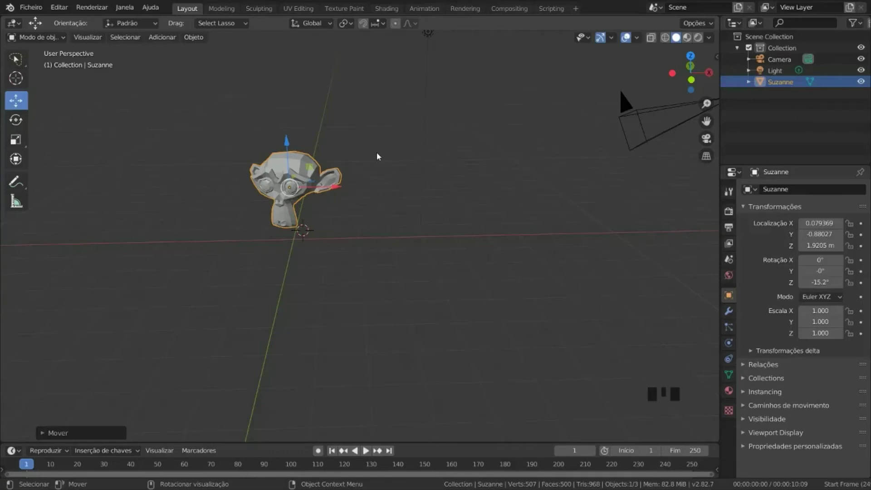
# Step: Rotate the monkey freely about its axes with the Rotate tool to about X -346°, Y 5.5°, Z 1.2°
pyautogui.click(17, 120)
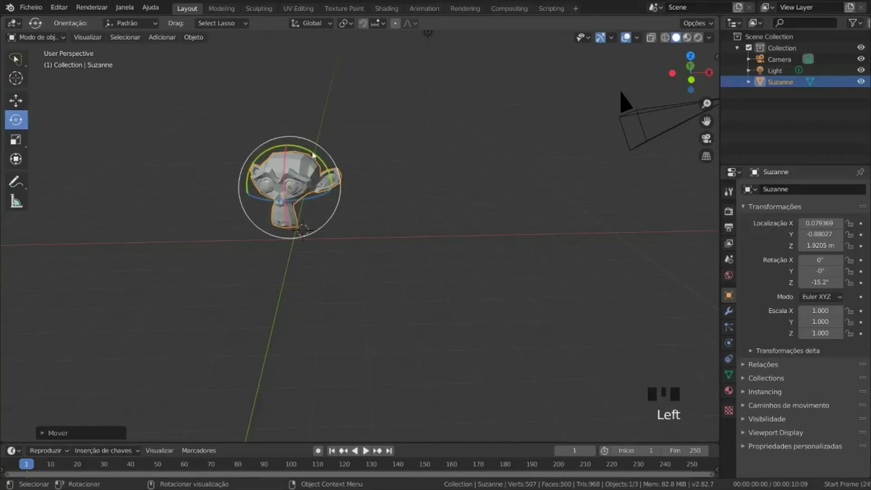
pyautogui.moveTo(315, 155)
pyautogui.mouseDown()
pyautogui.moveTo(295, 141)
pyautogui.moveTo(311, 157)
pyautogui.mouseUp()
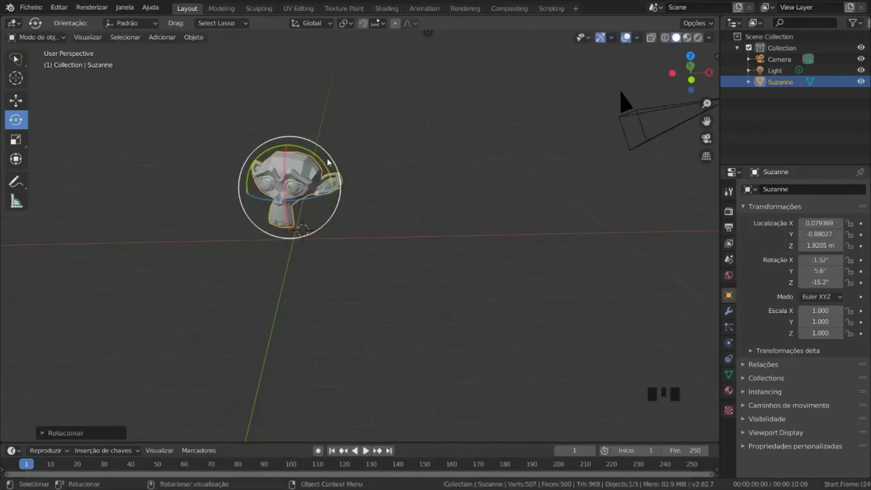
pyautogui.moveTo(321, 196); pyautogui.dragTo(304, 154)
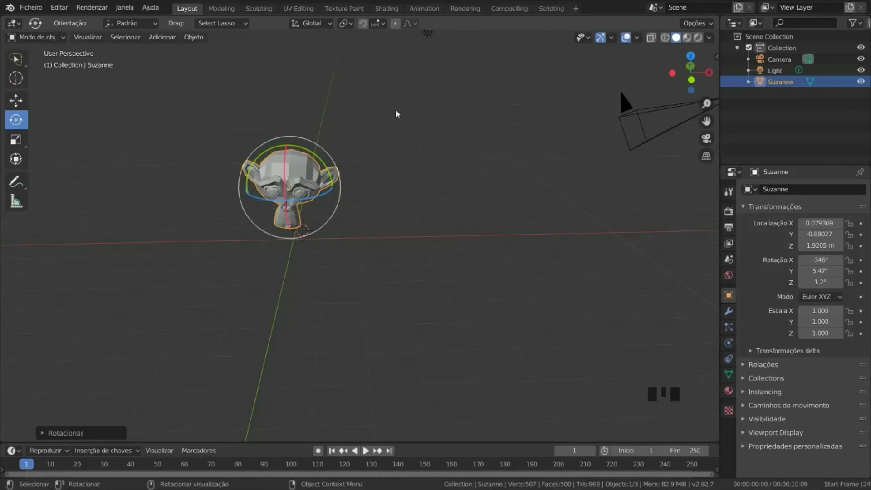
pyautogui.click(365, 223)
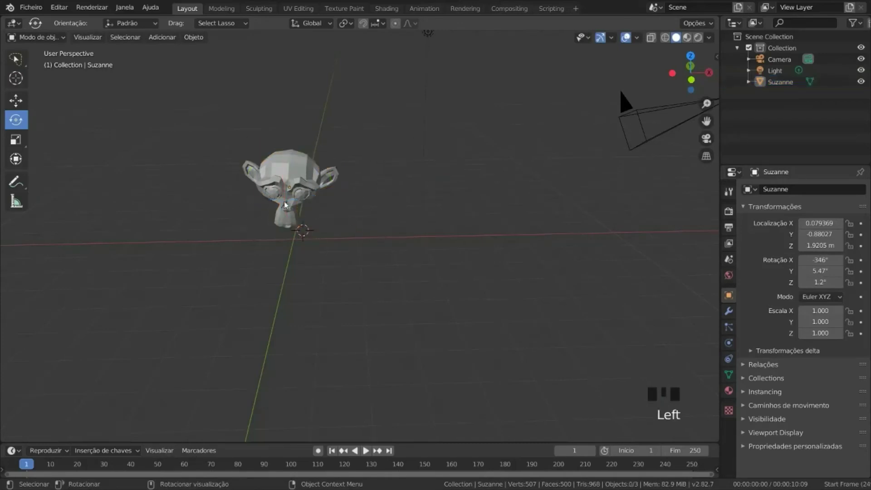
pyautogui.click(310, 178)
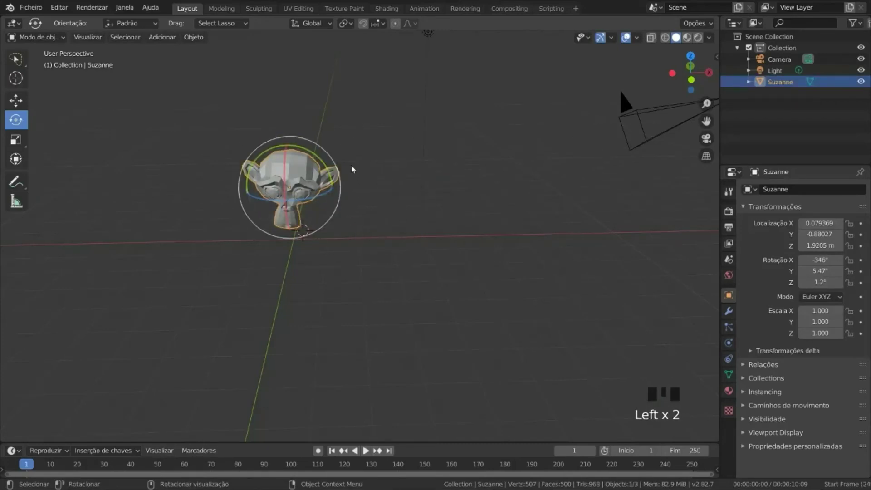
pyautogui.press('r')
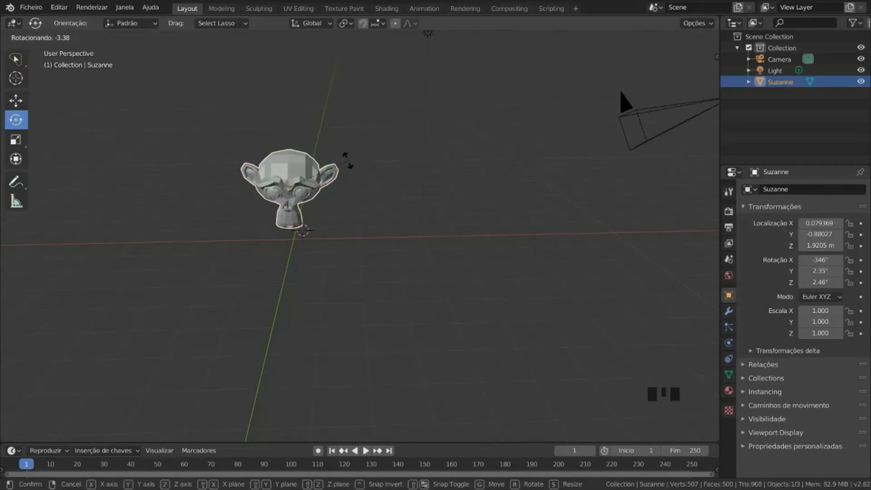
pyautogui.press('x')
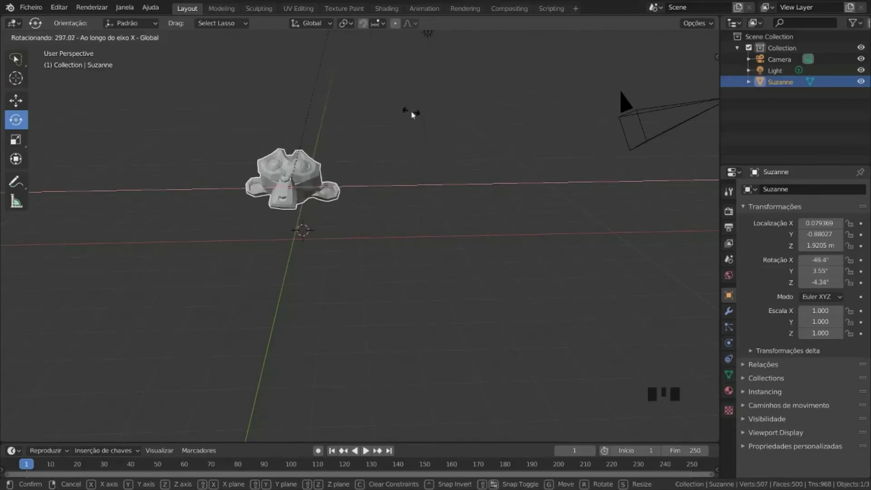
pyautogui.rightClick(412, 113)
# Step: Rotate the monkey exactly 90° about the global X axis
pyautogui.press('r')
pyautogui.write('x')
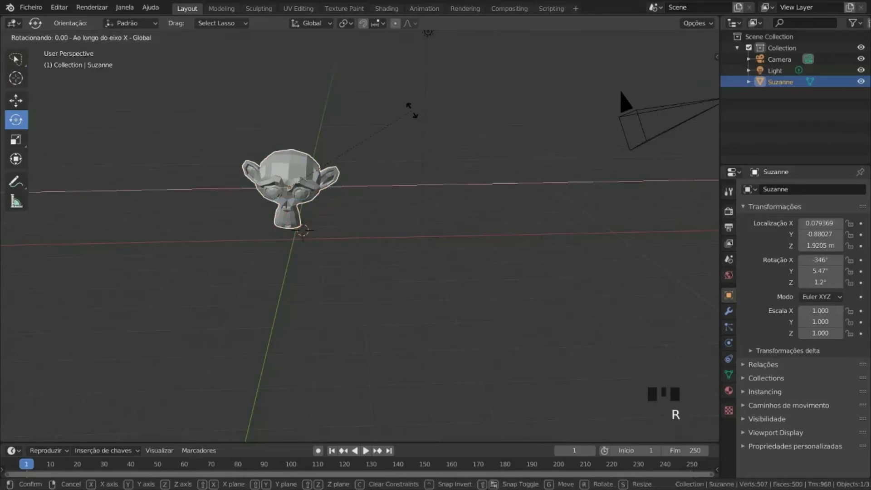
pyautogui.write('90')
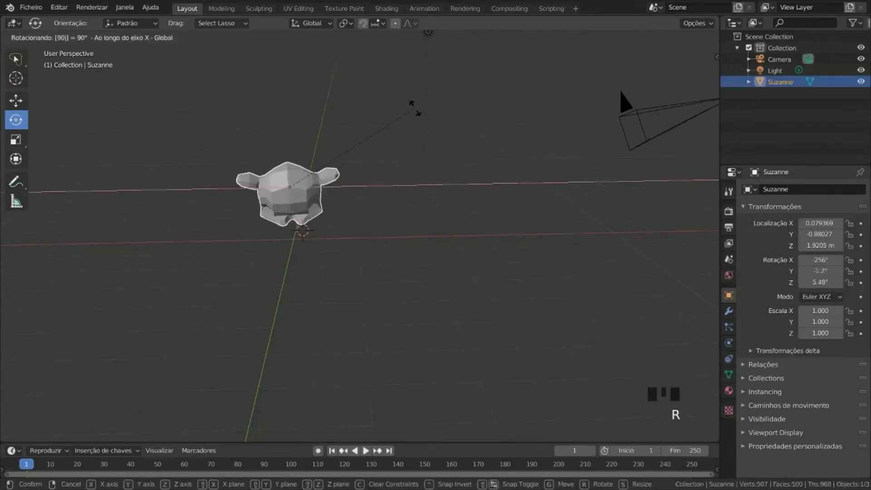
pyautogui.press('Return')
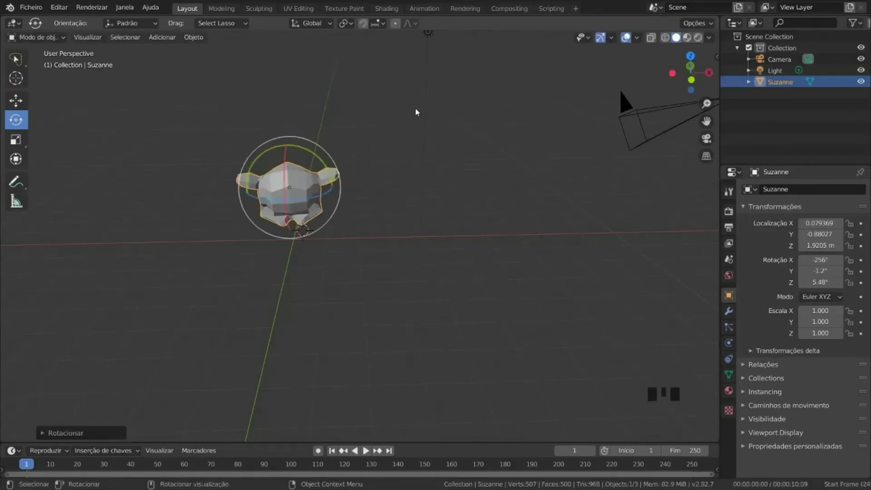
# Step: Rotate the monkey exactly -90° about the global X axis
pyautogui.press('r')
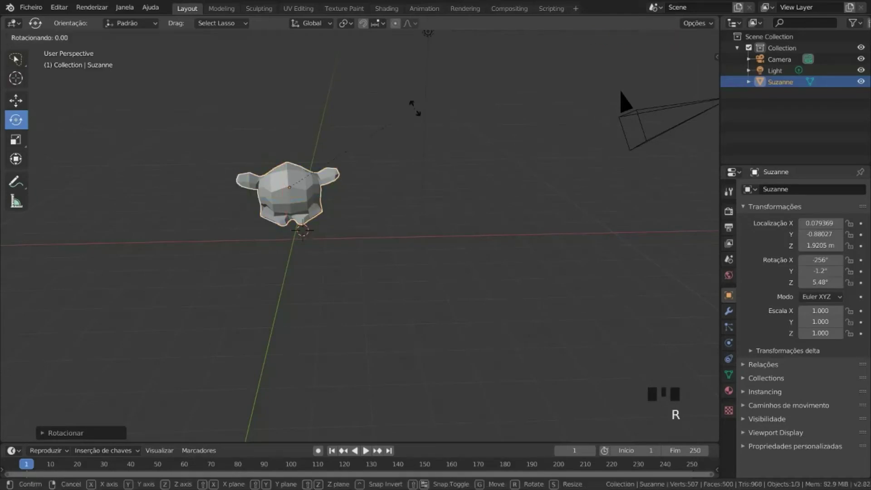
pyautogui.write('xo X - Global')
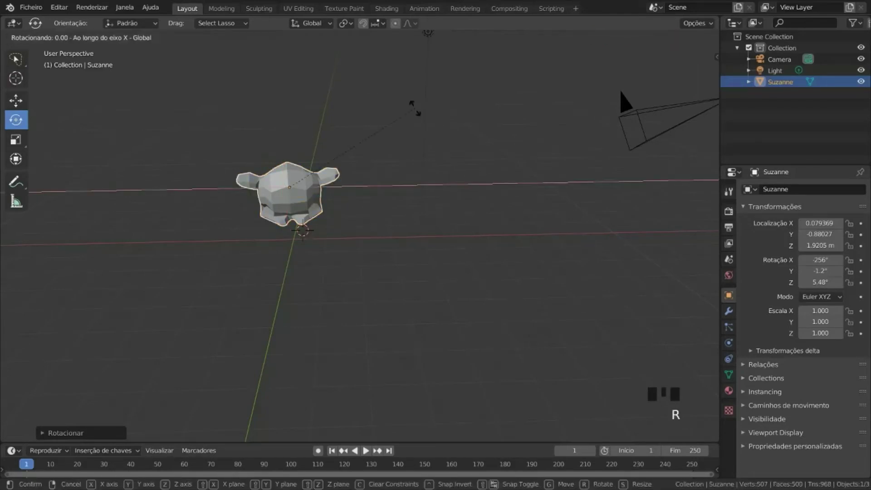
pyautogui.write('-90')
pyautogui.press('Return')
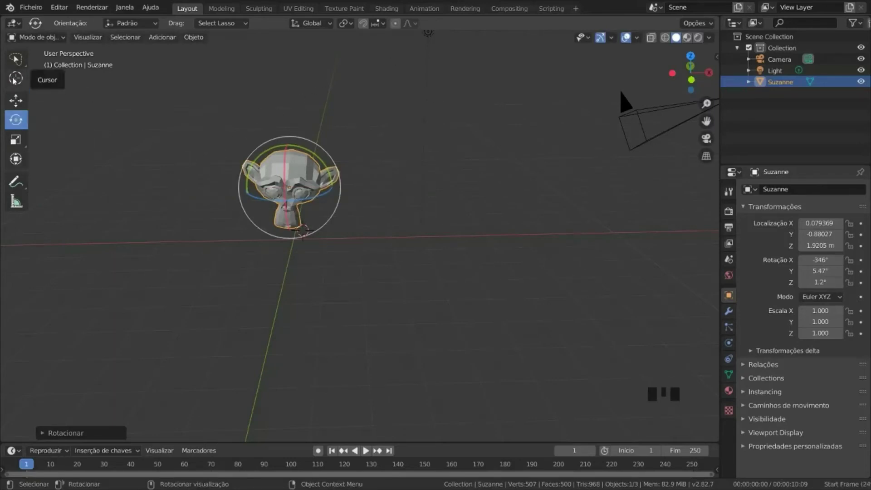
# Step: Stretch the monkey along individual axes with the Scale tool to a scale of about X 1.51, Y 1.06, Z 1.87
pyautogui.click(16, 140)
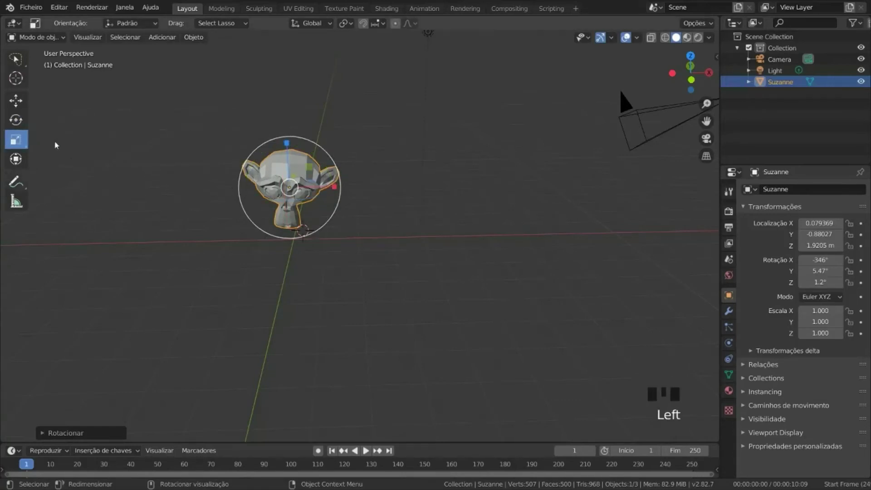
pyautogui.click(18, 144)
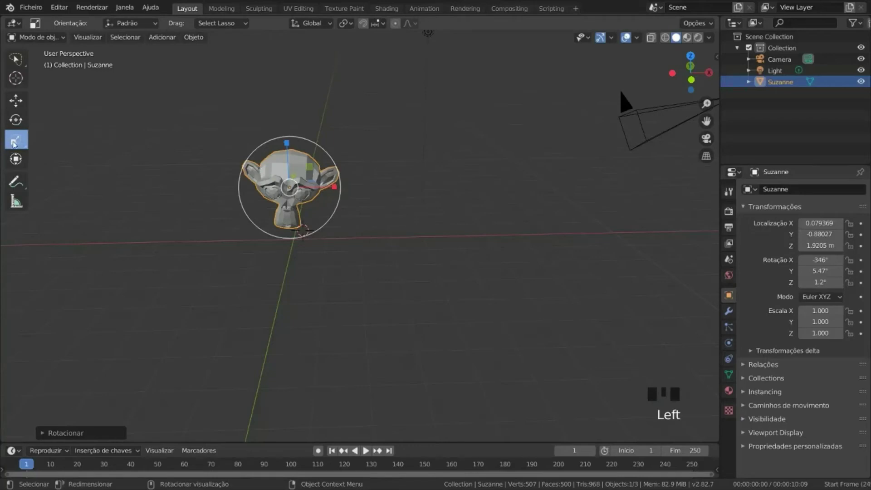
pyautogui.click(20, 144)
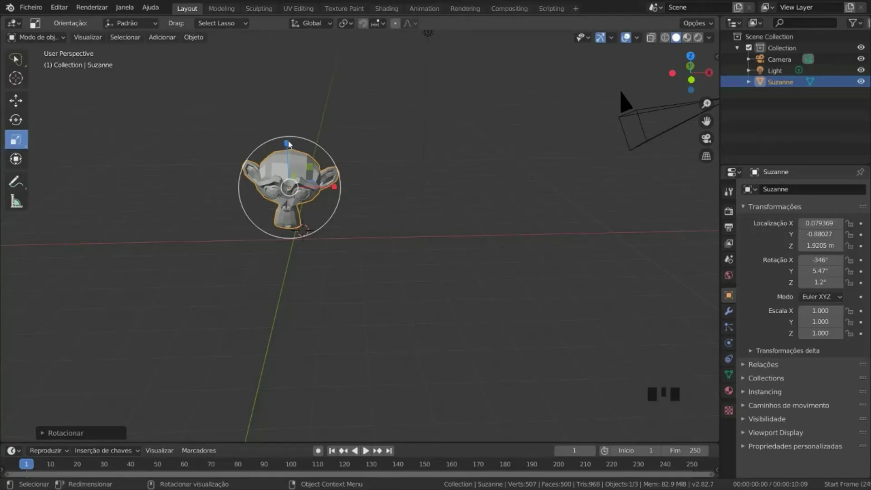
pyautogui.moveTo(287, 140); pyautogui.dragTo(266, 148)
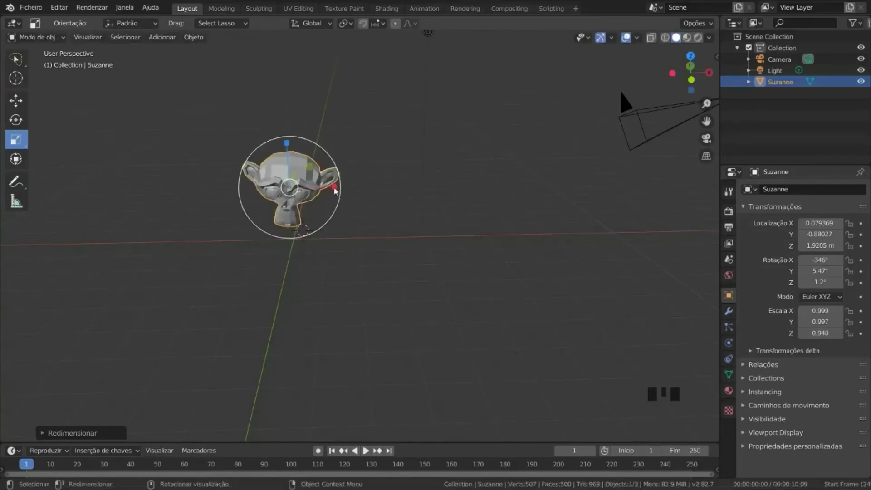
pyautogui.moveTo(332, 185); pyautogui.dragTo(282, 112)
# Step: Reselect the monkey and shrink it uniformly to a scale of about X 1.30, Y 0.91, Z 1.61
pyautogui.click(407, 233)
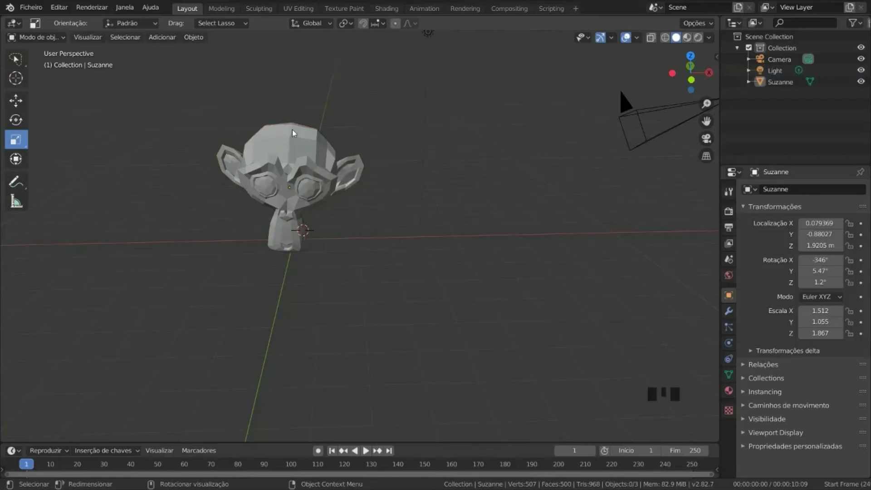
pyautogui.click(284, 146)
pyautogui.press('s')
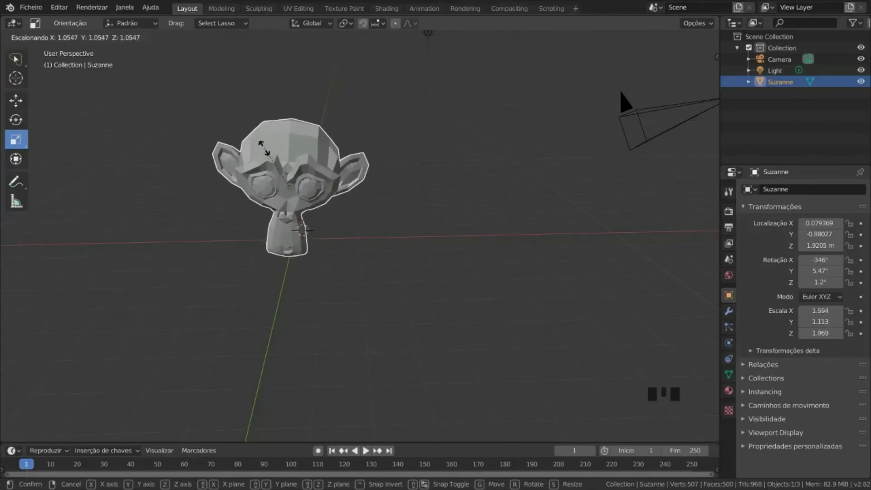
pyautogui.click(264, 158)
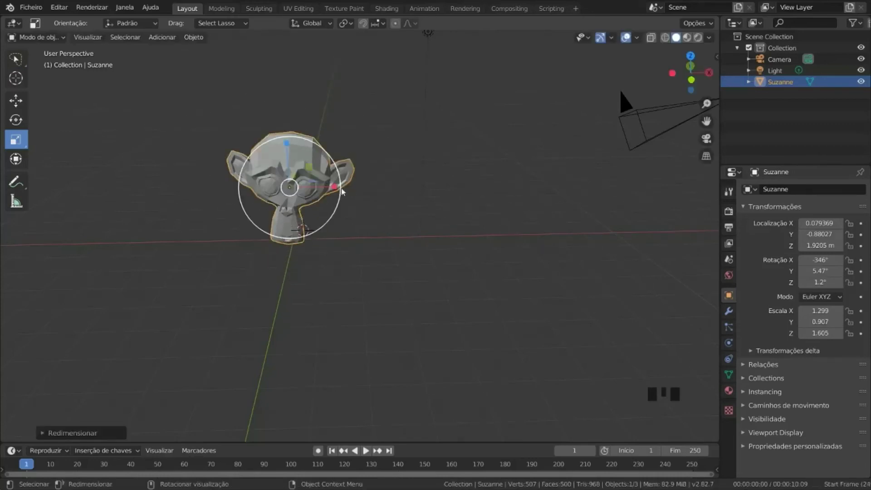
# Step: Try to scale the monkey by a factor of 3 along the global X axis
pyautogui.press('s')
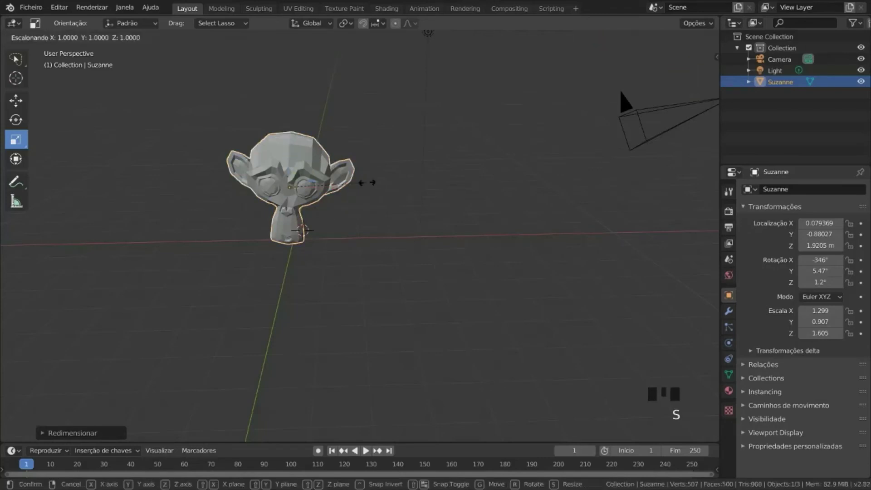
pyautogui.press('x')
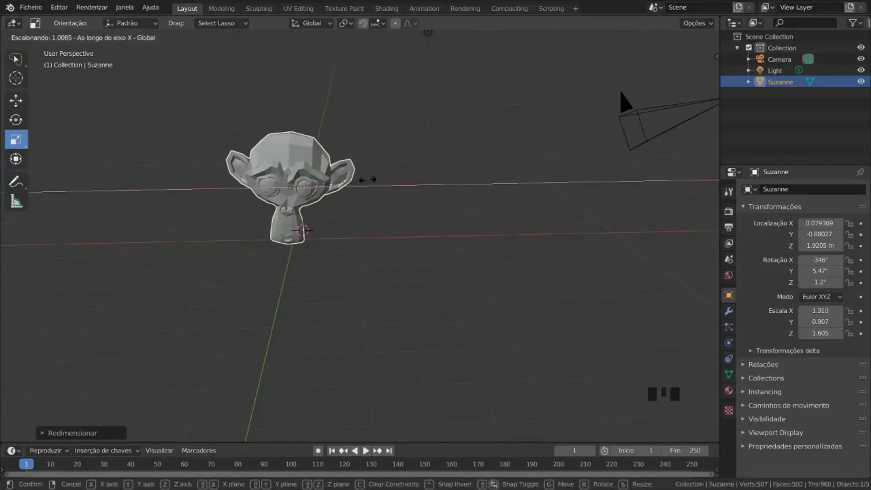
pyautogui.write('3')
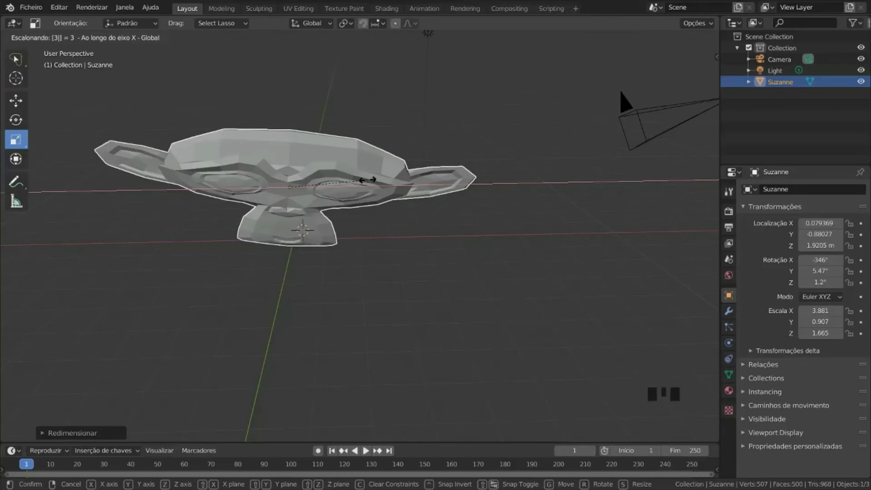
pyautogui.press('Escape')
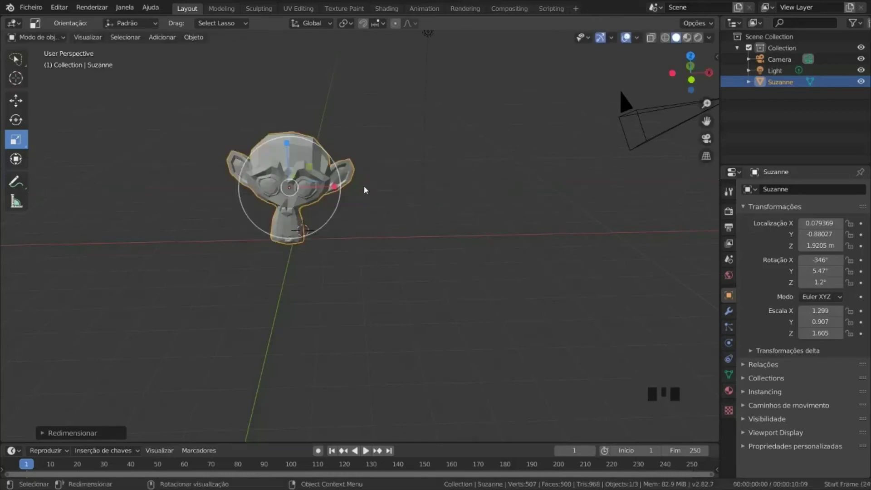
# Step: Reselect the monkey and try to stretch it freely along the global Y axis to about 6 times
pyautogui.click(363, 185)
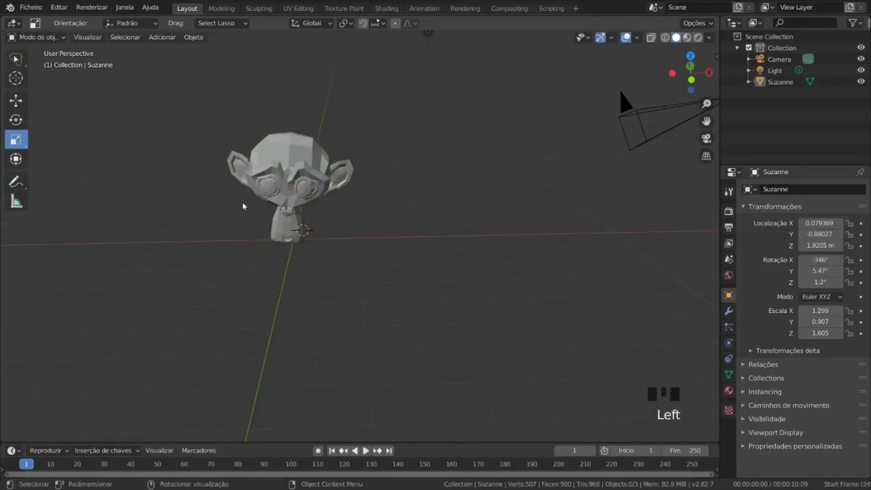
pyautogui.click(313, 149)
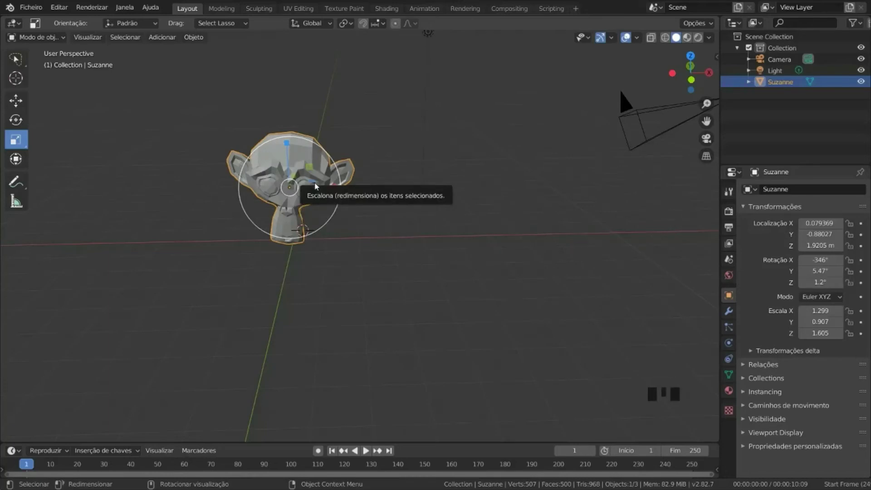
pyautogui.press('s')
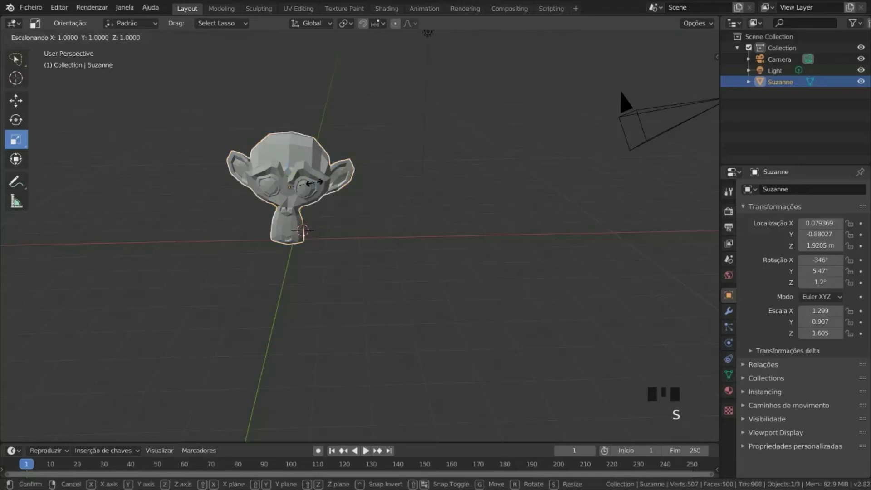
pyautogui.press('y')
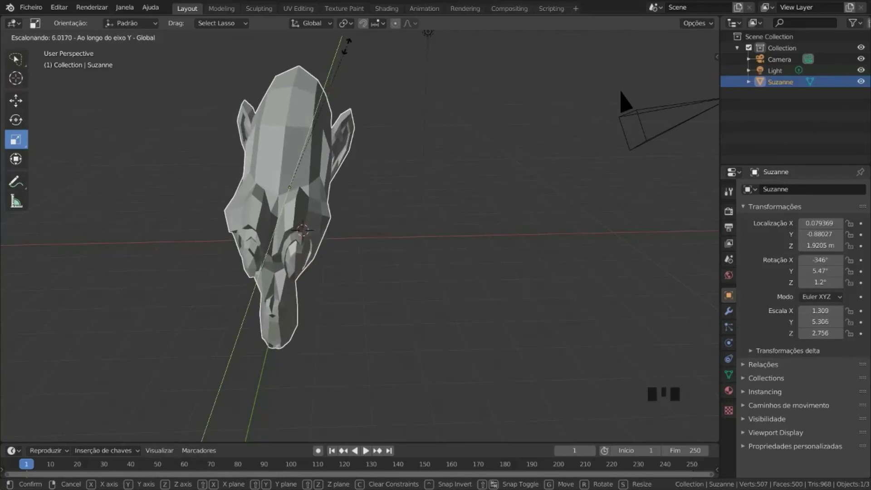
pyautogui.rightClick(324, 98)
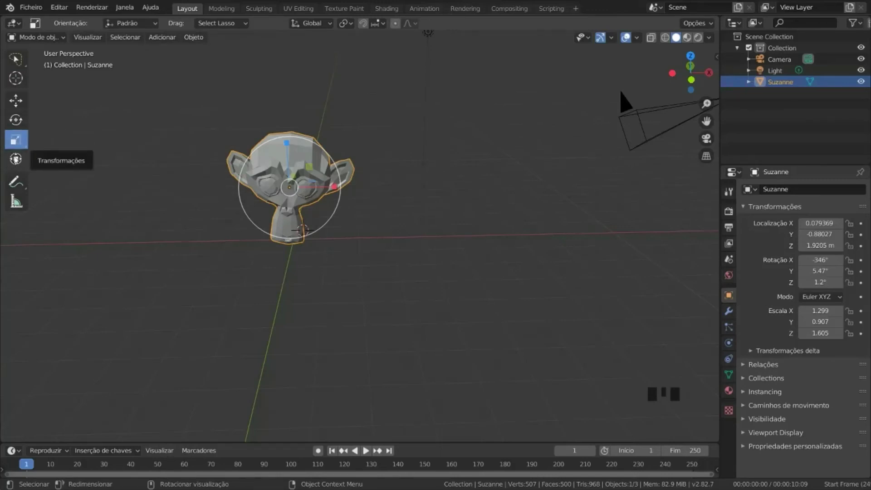
# Step: With the Transform tool, raise the monkey to about Z 1.99 m and shrink it vertically to a Z scale of about 1.55
pyautogui.click(16, 158)
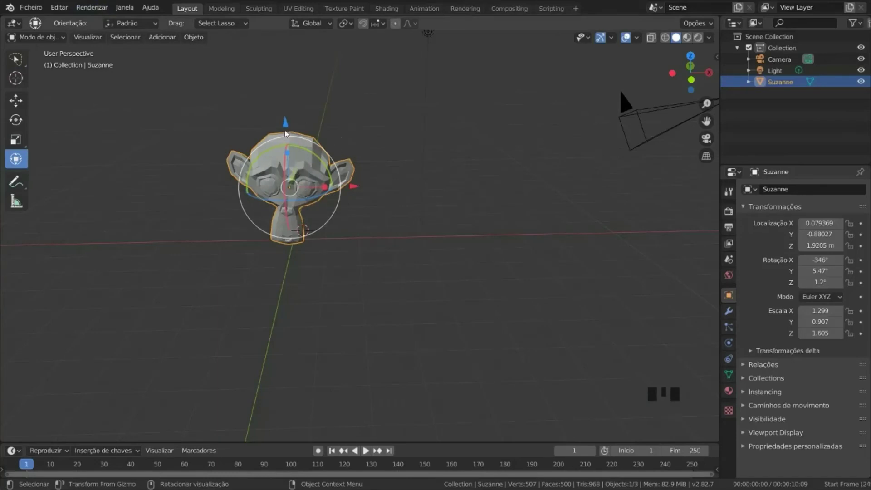
pyautogui.moveTo(286, 133); pyautogui.dragTo(279, 118)
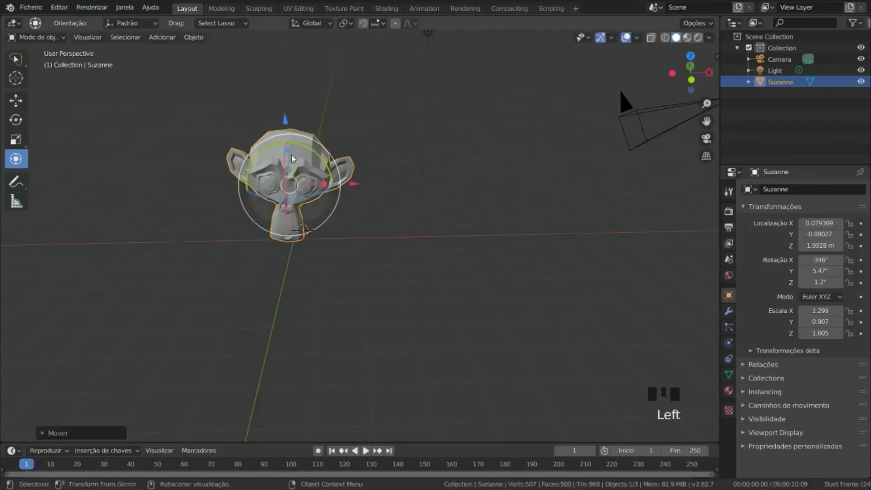
pyautogui.moveTo(292, 151)
pyautogui.mouseDown()
pyautogui.moveTo(282, 133)
pyautogui.moveTo(285, 152)
pyautogui.mouseUp()
# Step: Rotate the monkey about the Y axis and then freely with the Transform gizmo to about X -347°, Y -7.2°, Z -4.2°
pyautogui.click(328, 173)
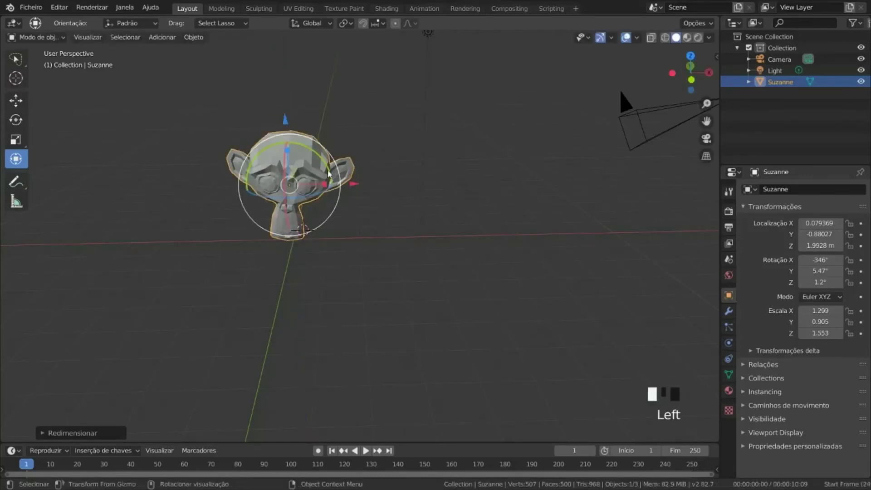
pyautogui.moveTo(329, 172); pyautogui.dragTo(292, 180)
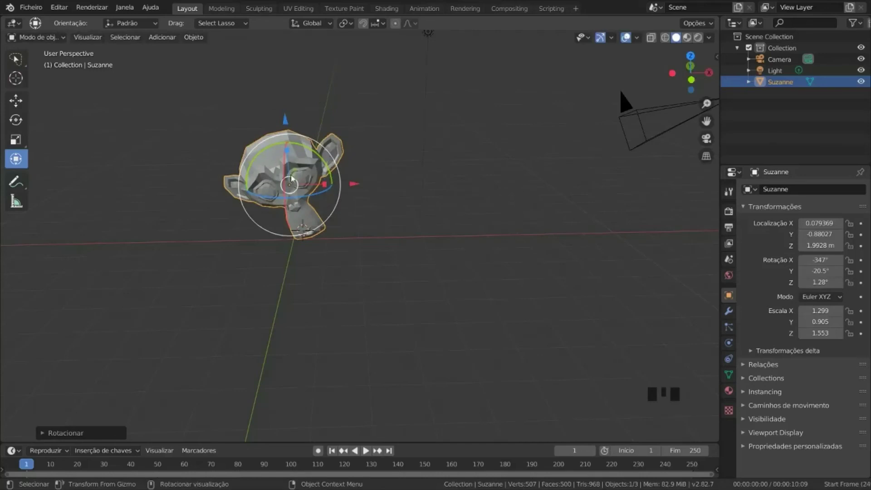
pyautogui.click(336, 196)
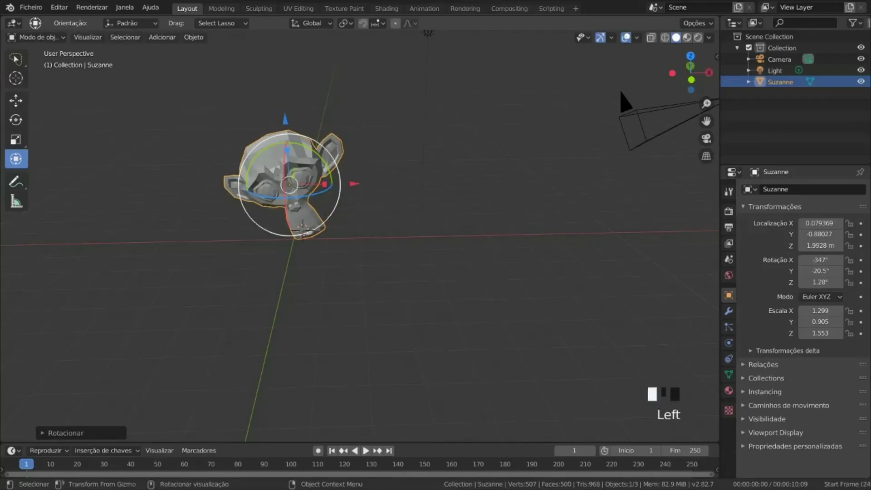
pyautogui.moveTo(337, 196); pyautogui.dragTo(283, 157)
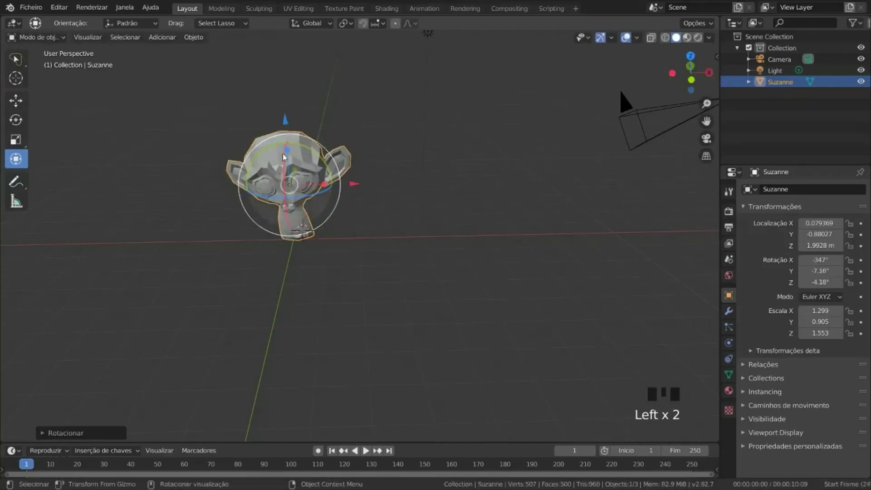
# Step: Lower the monkey to about Z 1.65 m, try flattening it along the Z axis, and undo that flattening
pyautogui.moveTo(285, 120); pyautogui.dragTo(283, 122)
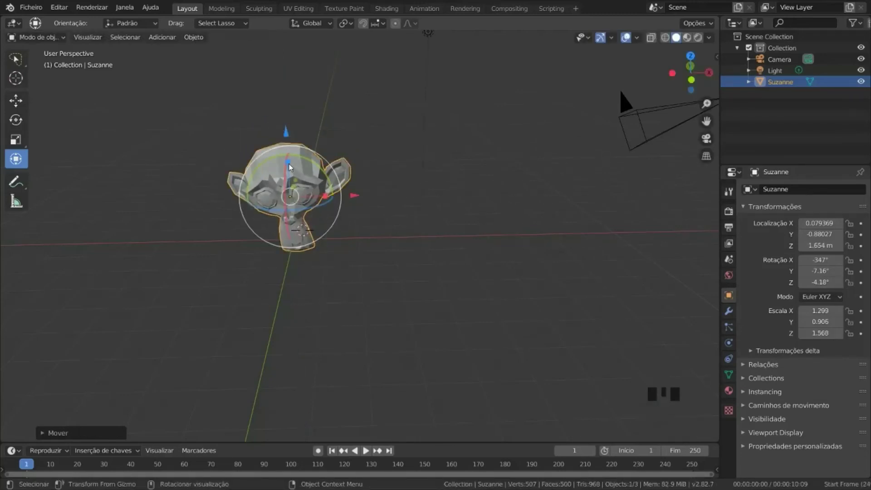
pyautogui.moveTo(288, 166)
pyautogui.mouseDown()
pyautogui.moveTo(289, 157)
pyautogui.moveTo(291, 171)
pyautogui.mouseUp()
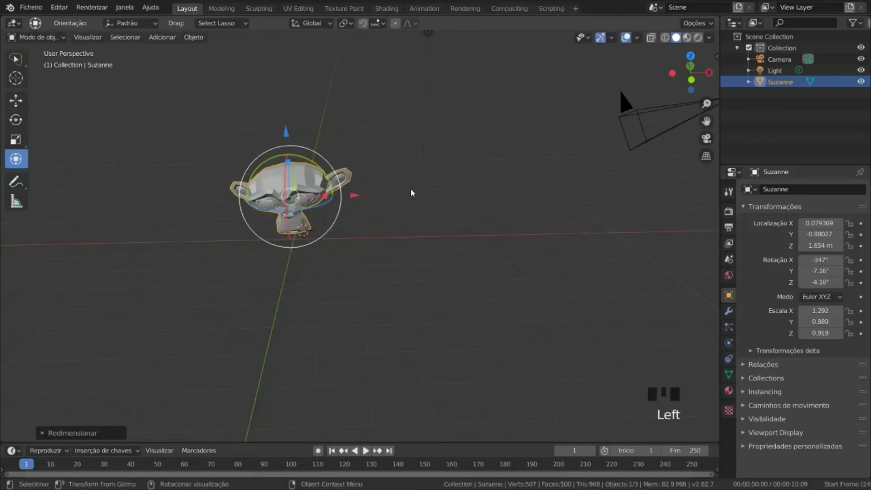
pyautogui.hotkey('ctrl', 'z')
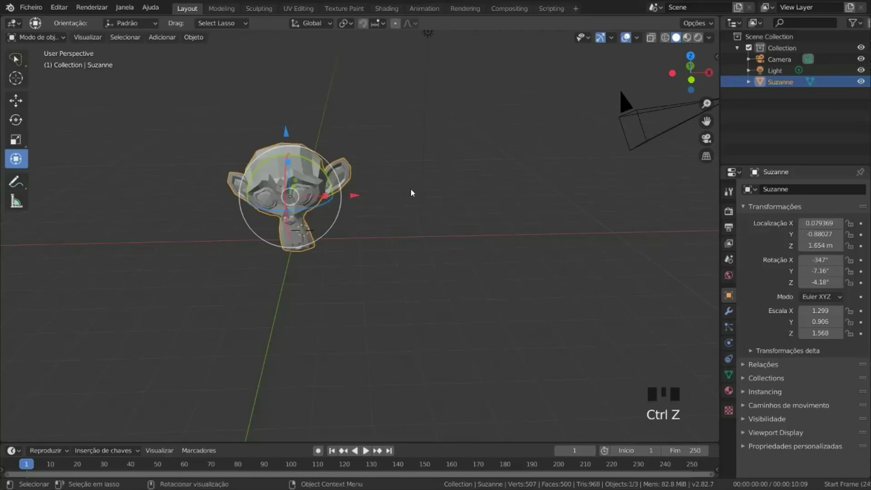
# Step: Examine the monkey in the back, top, bottom, right and left orthographic views
pyautogui.scroll(-1, 379, 178)
pyautogui.scroll(1, 380, 179)
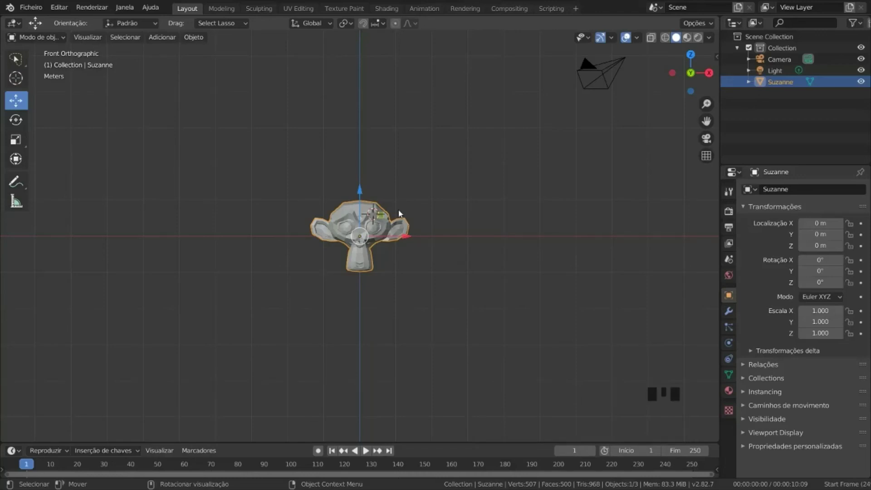
pyautogui.press('ctrl+KP_1')
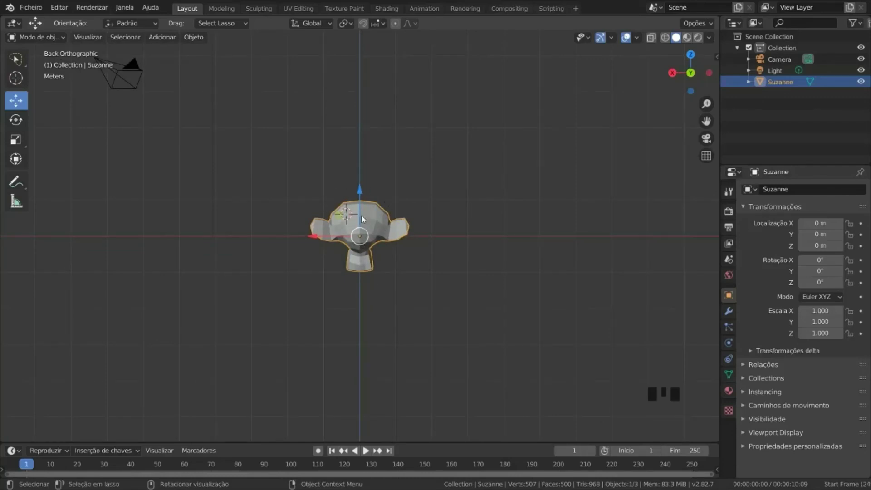
pyautogui.press('KP_7')
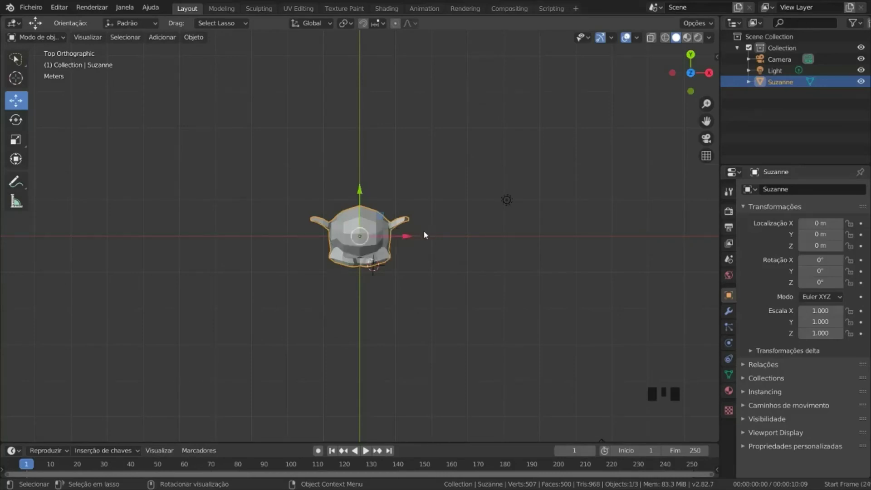
pyautogui.press('ctrl+KP_7')
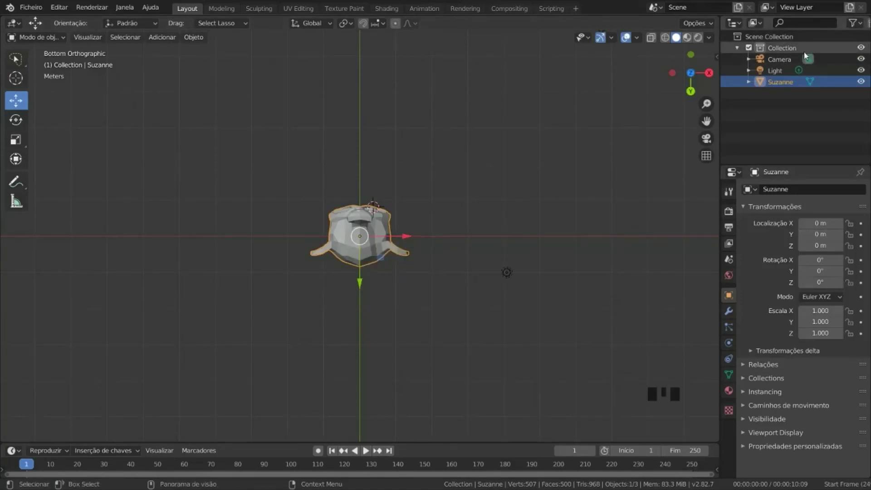
pyautogui.press('KP_3')
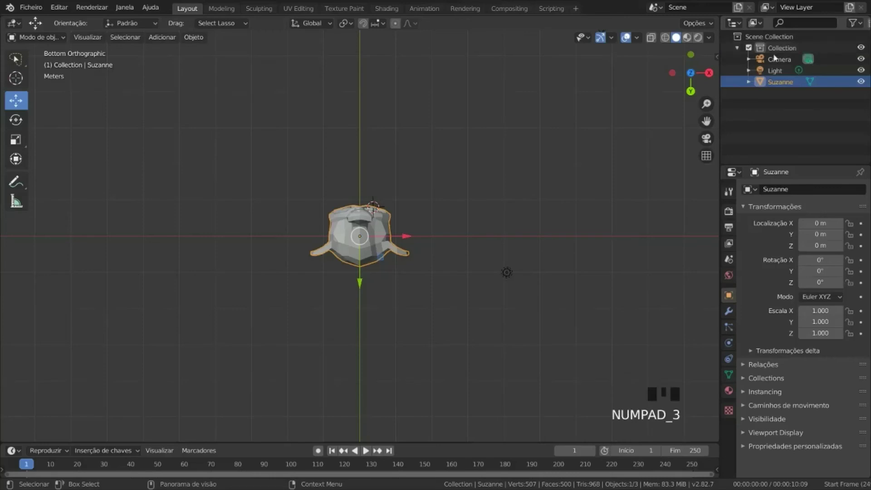
pyautogui.press('KP_3')
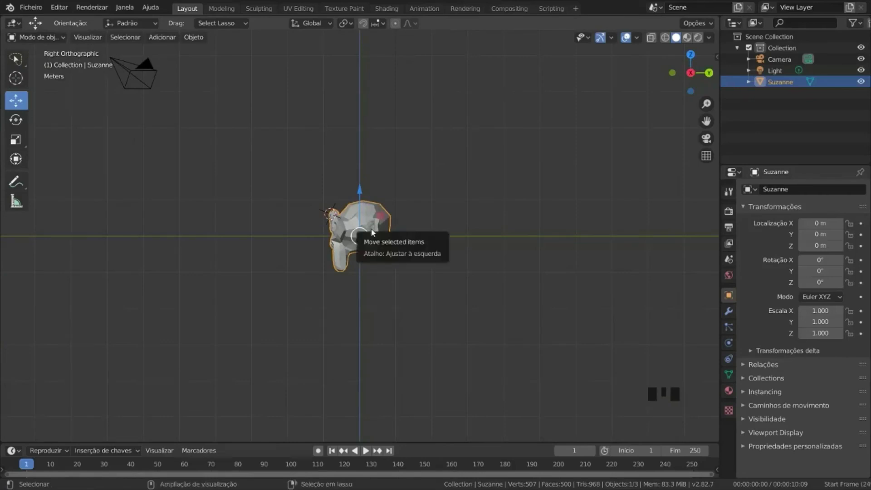
pyautogui.press('ctrl+KP_3')
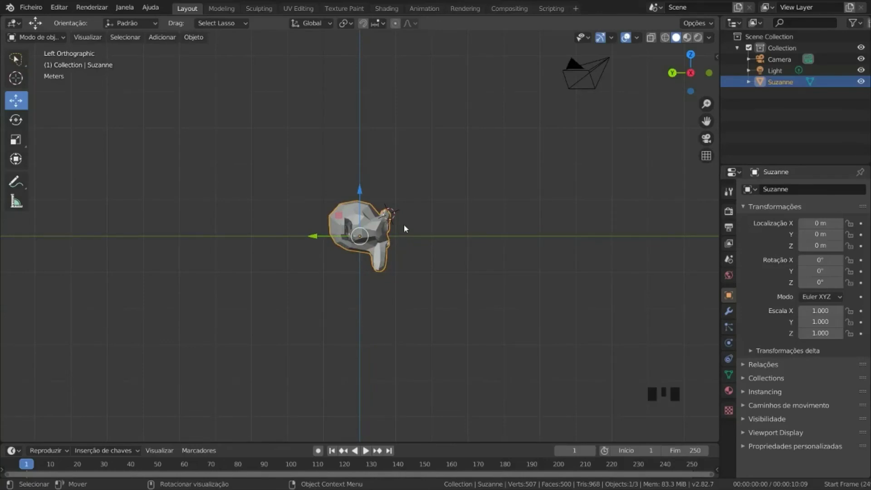
# Step: Go through the front, back, top, bottom, right and left orthographic views of the monkey once more
pyautogui.press('KP_1')
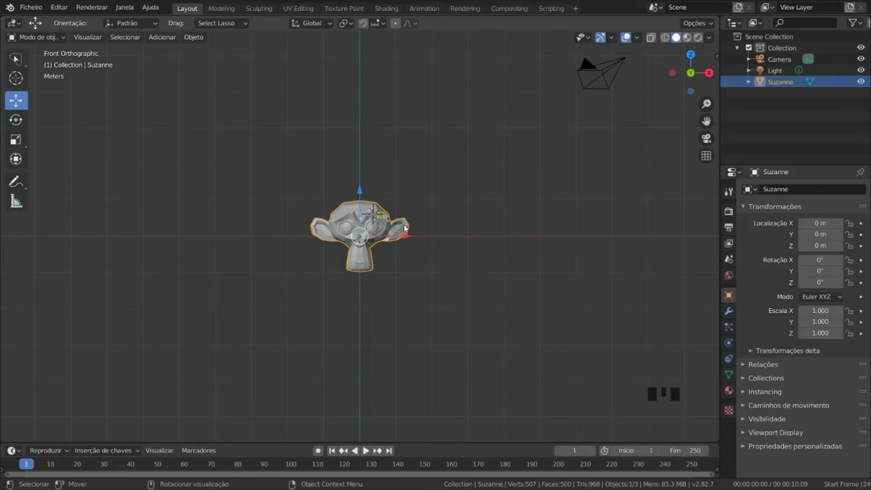
pyautogui.press('ctrl+KP_1')
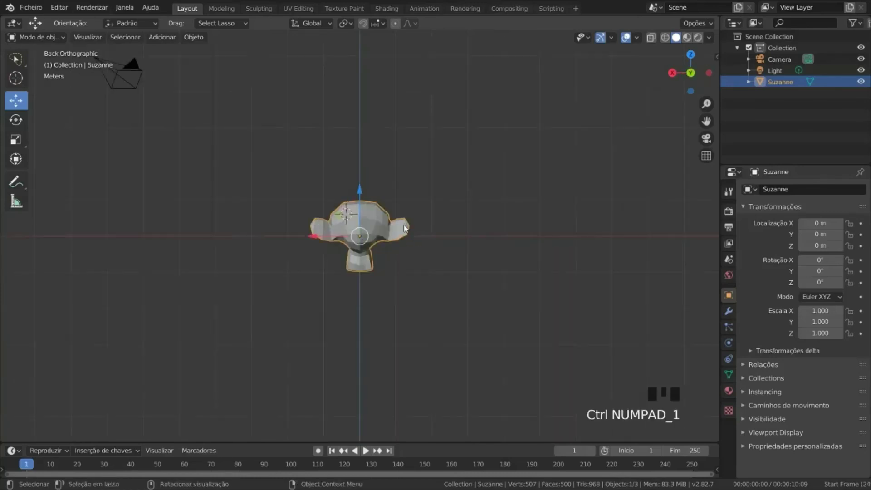
pyautogui.press('KP_1')
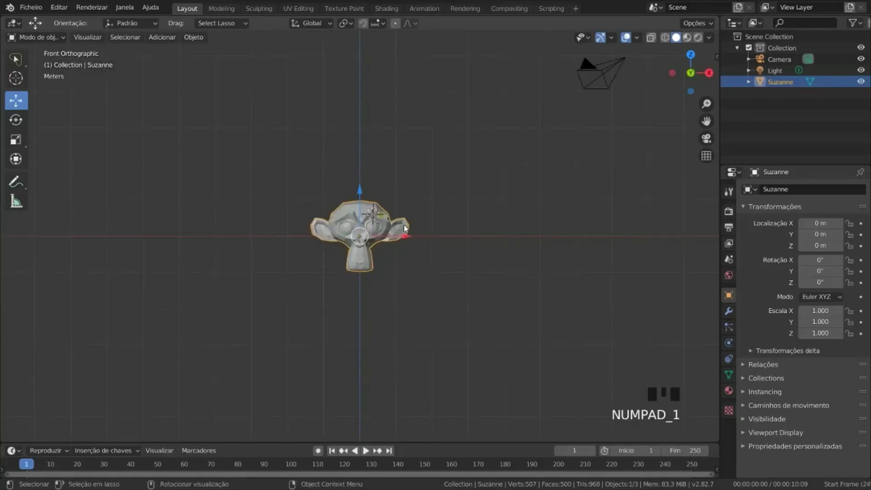
pyautogui.press('KP_7')
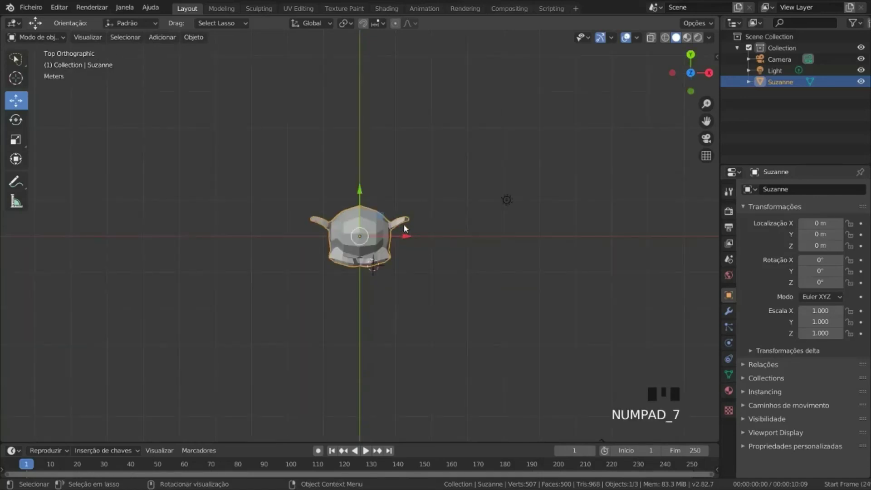
pyautogui.press('ctrl+KP_7')
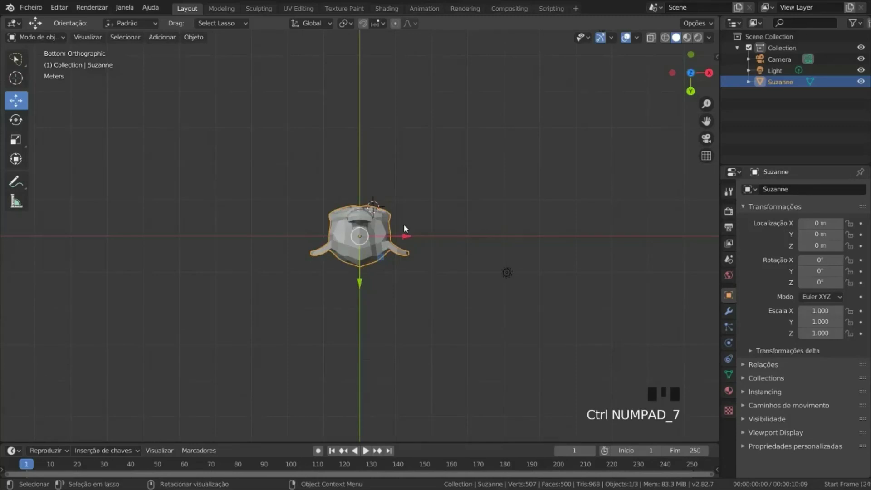
pyautogui.press('KP_1')
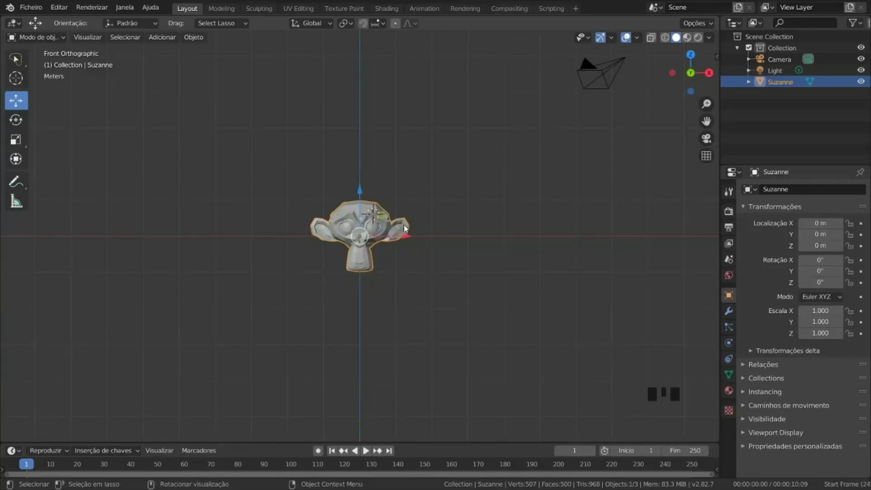
pyautogui.press('KP_3')
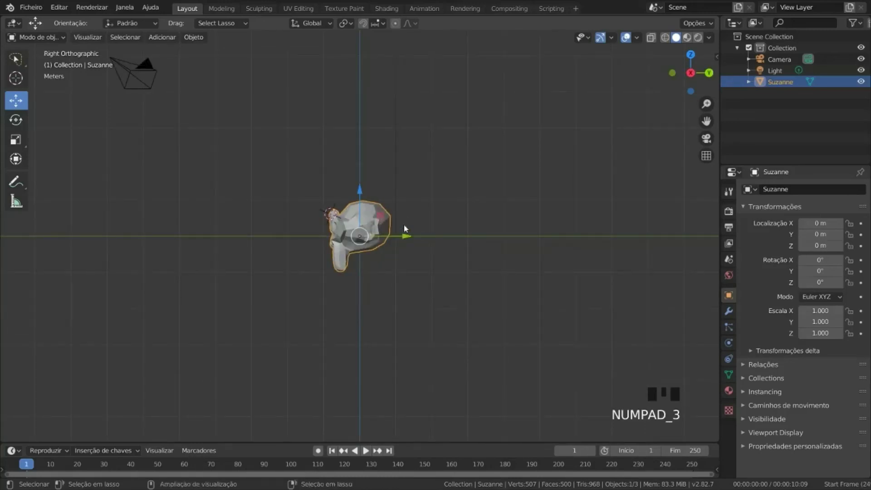
pyautogui.press('ctrl+KP_3')
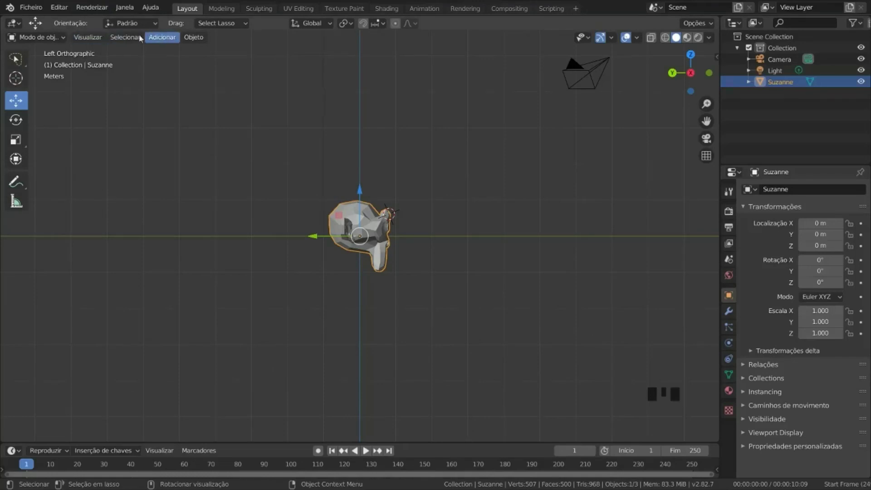
# Step: Split the 3D viewport into the four-view (quad view) layout
pyautogui.click(88, 37)
pyautogui.moveTo(136, 281)
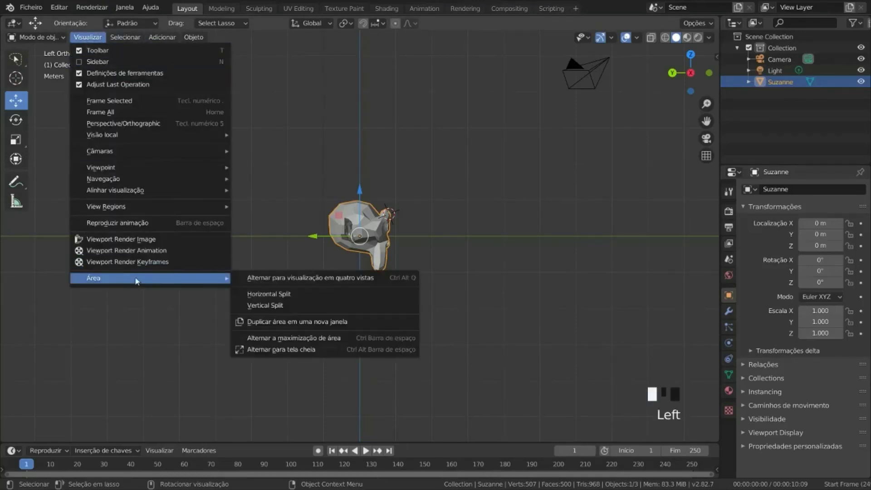
pyautogui.click(275, 281)
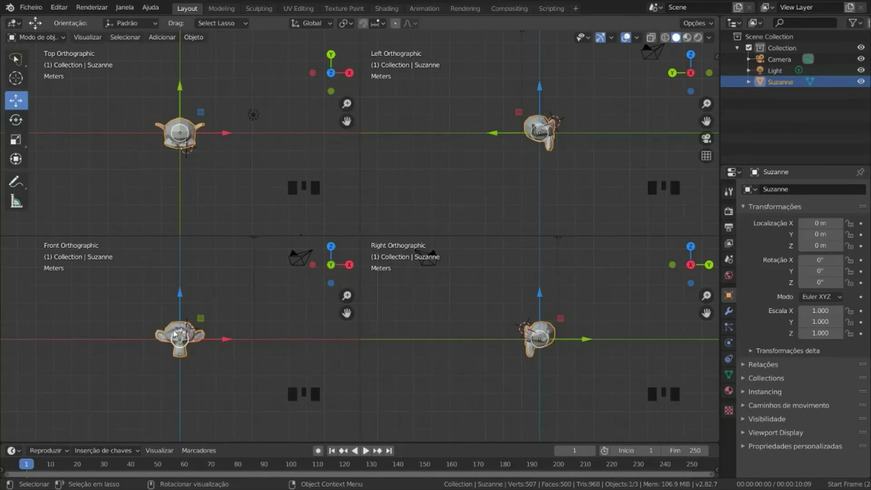
# Step: Move the monkey to about X 0.025 m, Z 0.126 m, and return the 3D viewport from quad view to a single view
pyautogui.press('g')
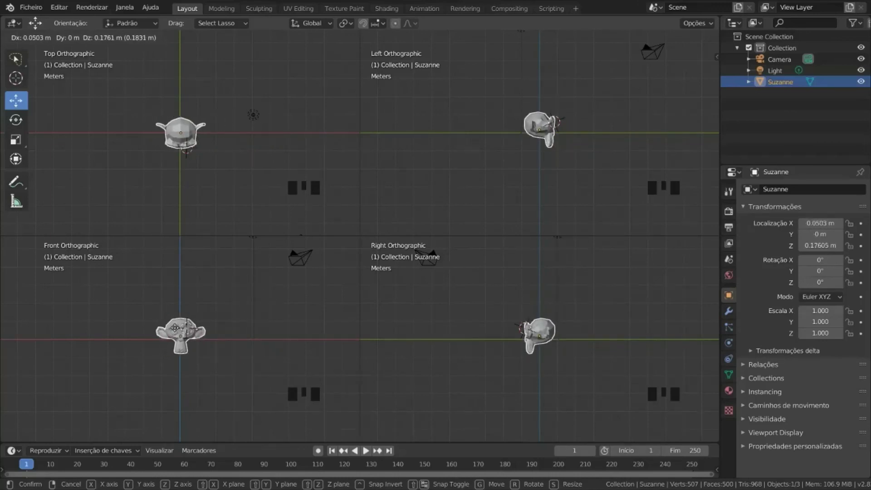
pyautogui.click(532, 115)
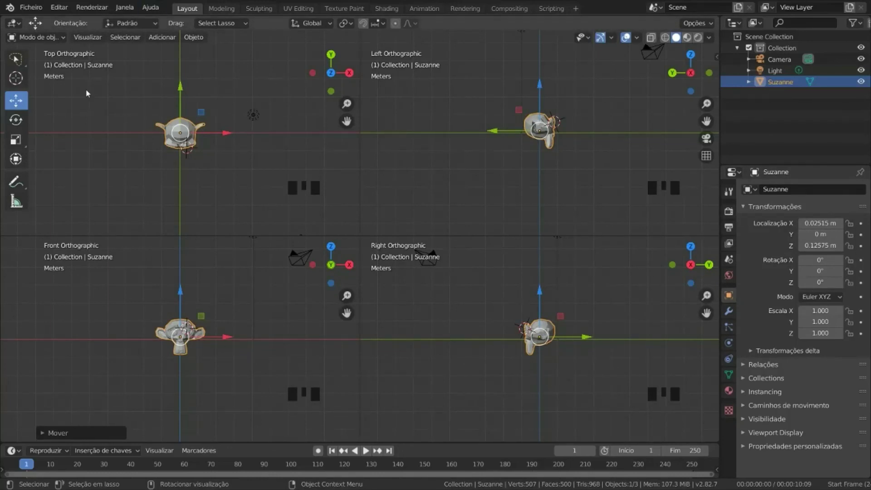
pyautogui.click(89, 37)
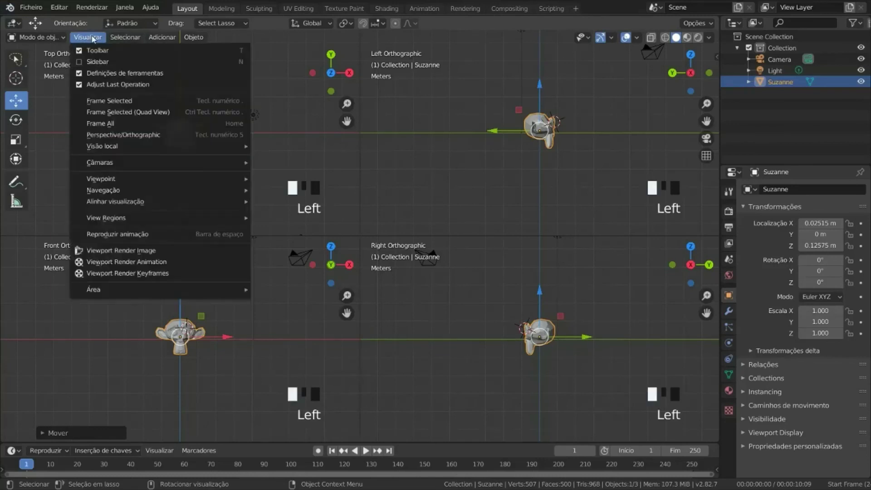
pyautogui.moveTo(119, 291)
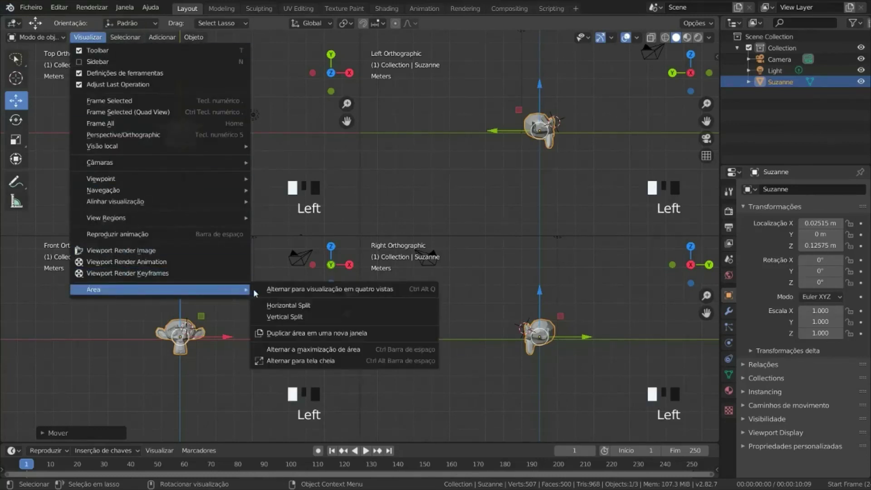
pyautogui.click(290, 293)
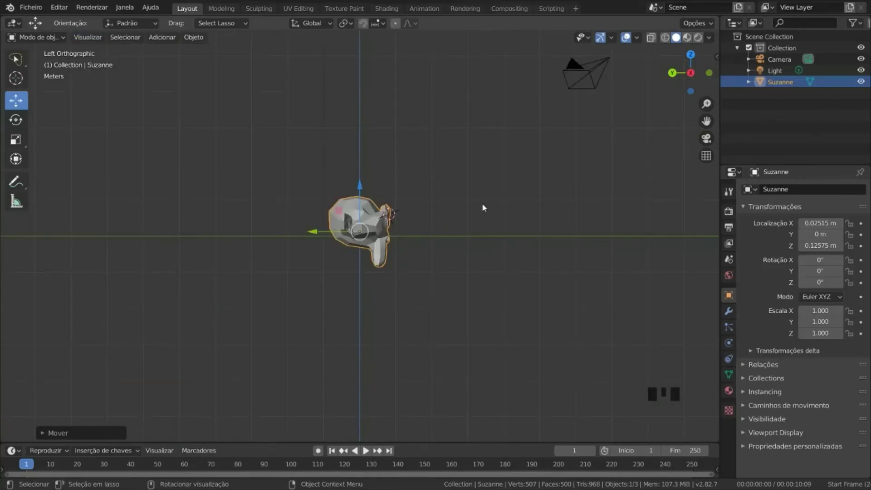
# Step: View the monkey from the front and compare perspective with orthographic projection, ending in orthographic
pyautogui.press('KP_1')
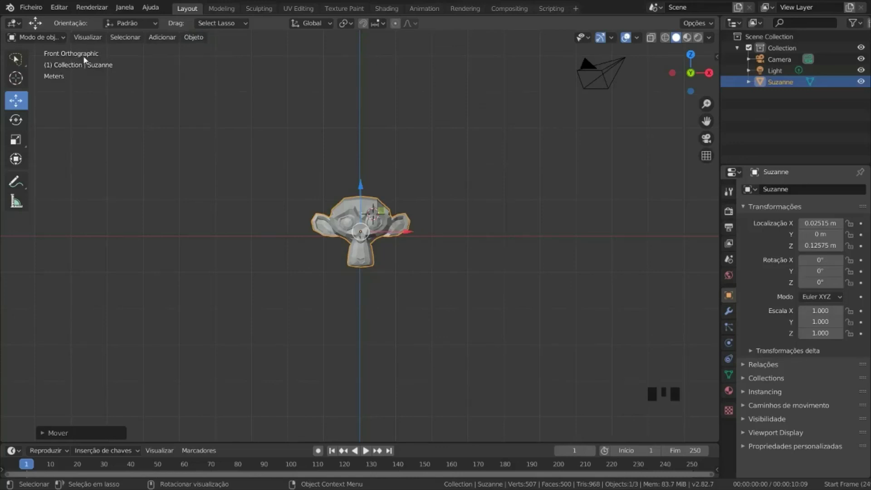
pyautogui.press('KP_5')
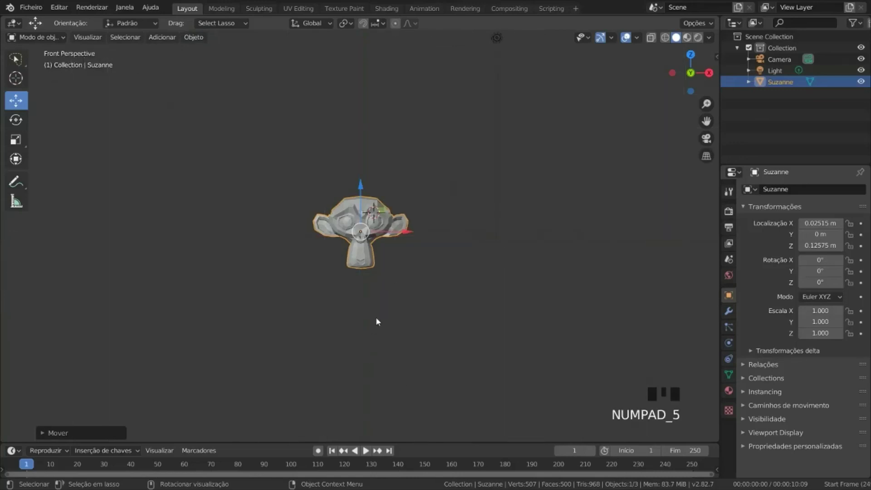
pyautogui.press('KP_5')
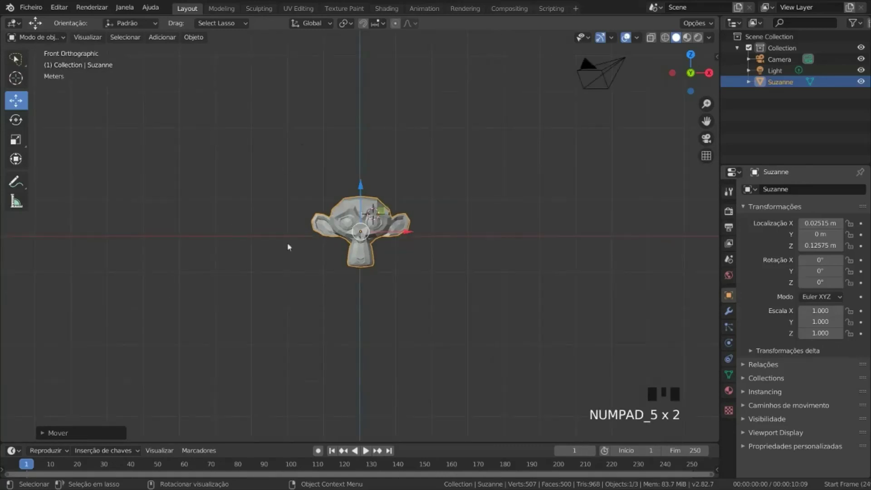